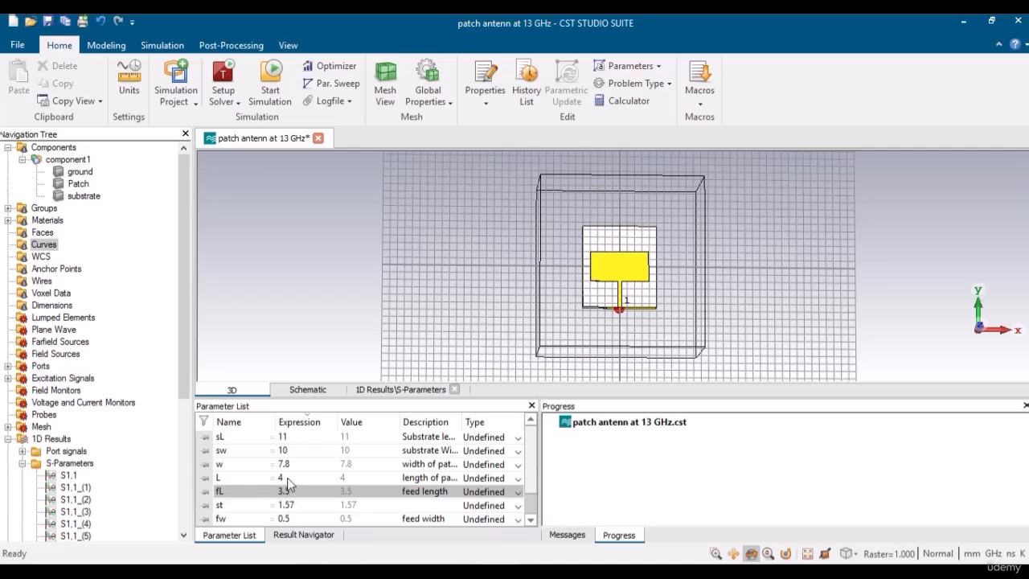
Edit the patch width w sweep in Sequence 1 of the parameter sweep so that it ends at 6
click(290, 479)
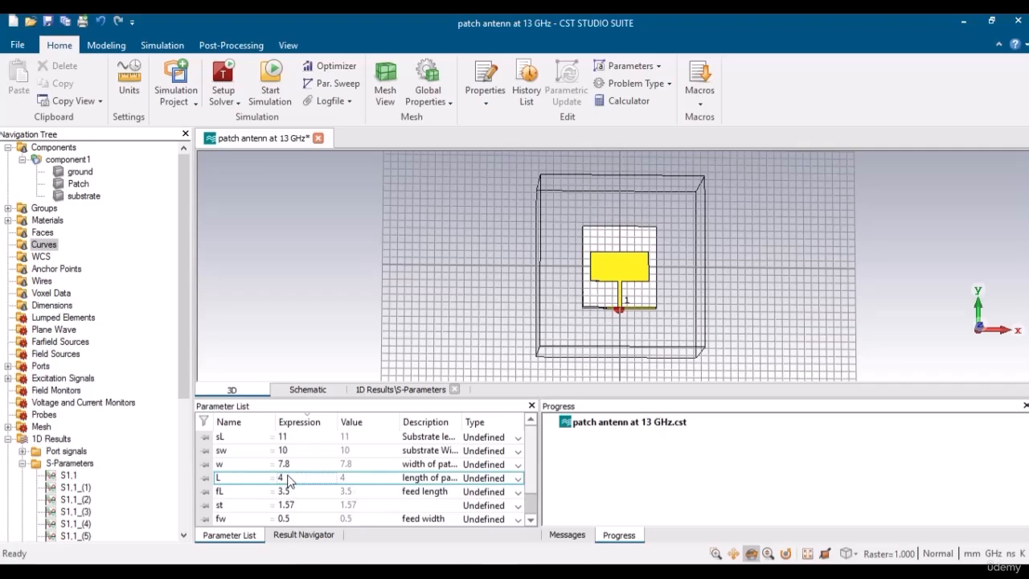
click(293, 466)
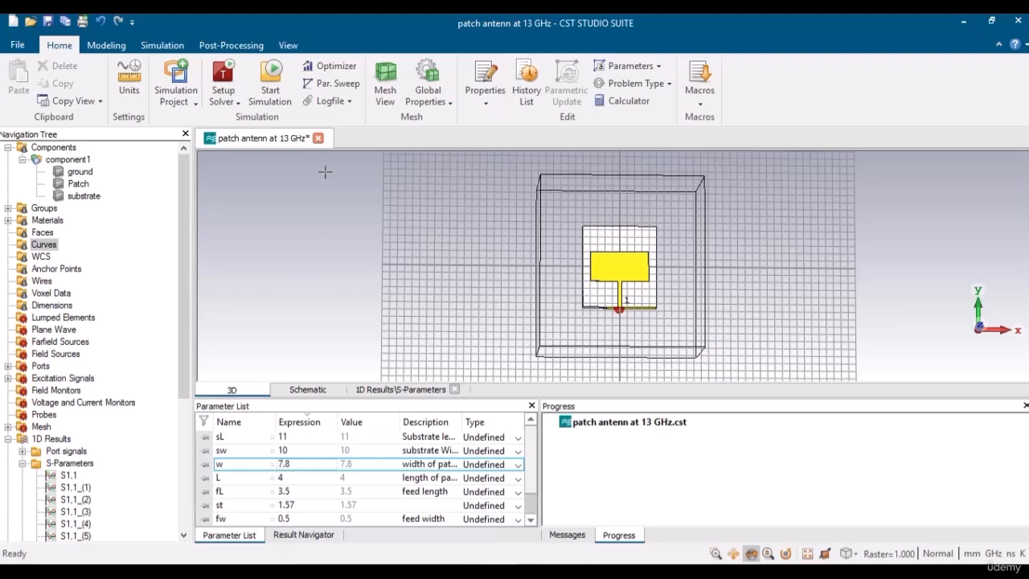
click(328, 83)
click(390, 223)
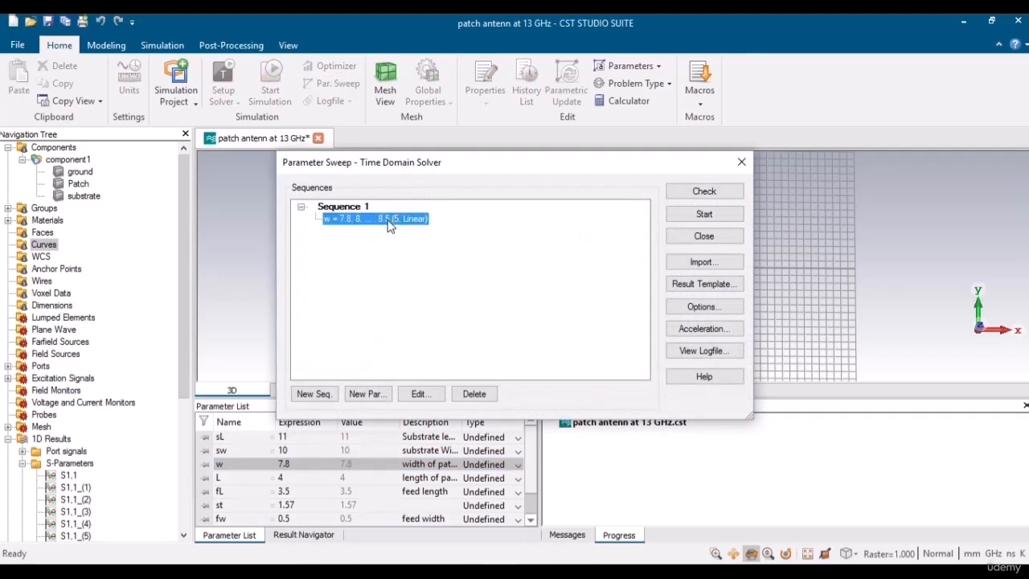
click(418, 393)
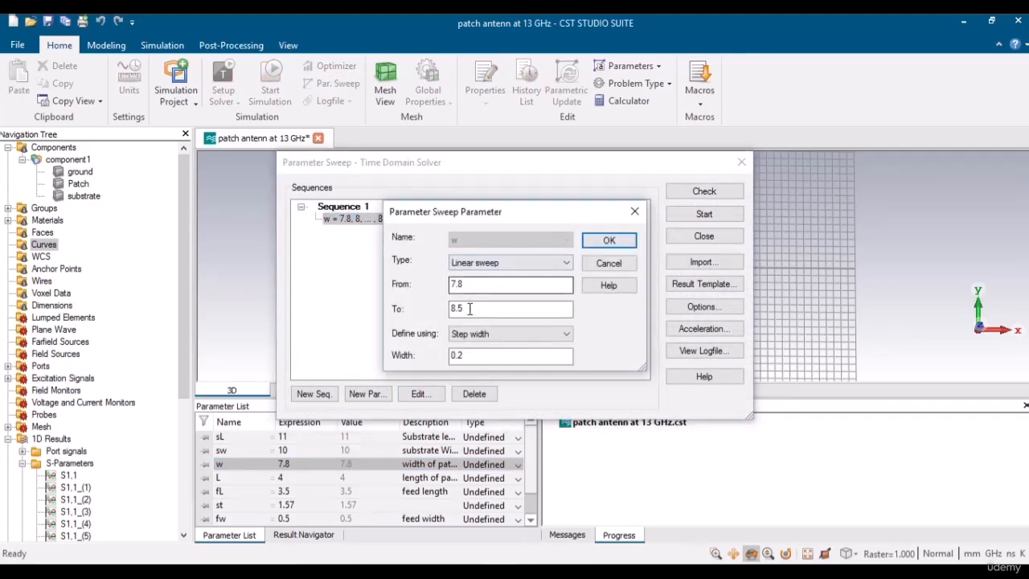
drag(470, 308, 428, 310)
key(BackSpace)
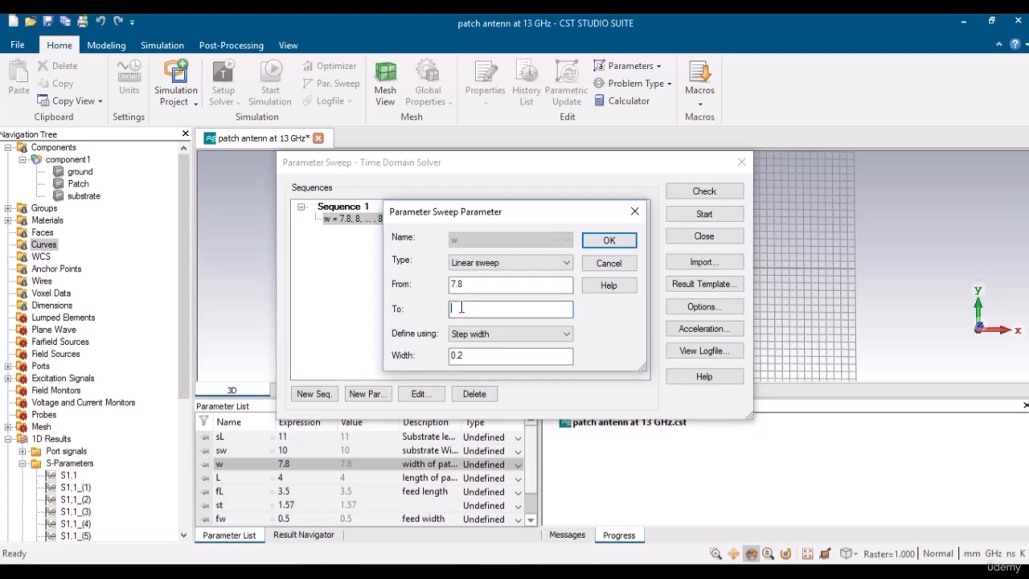
text(6)
Define the w sweep by a step width of 0.5 and start the parameter sweep
click(470, 333)
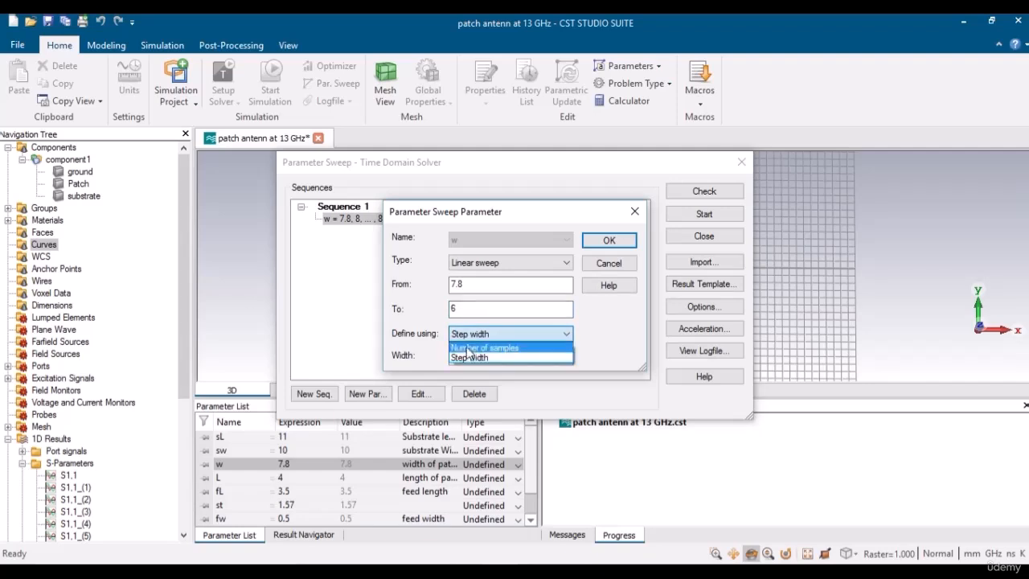
click(467, 354)
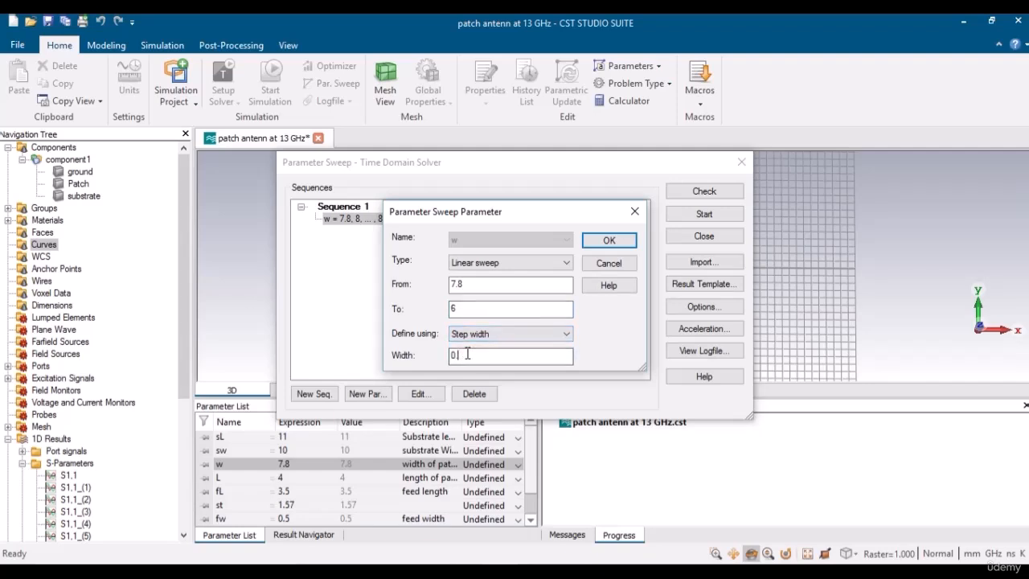
text(5)
click(604, 240)
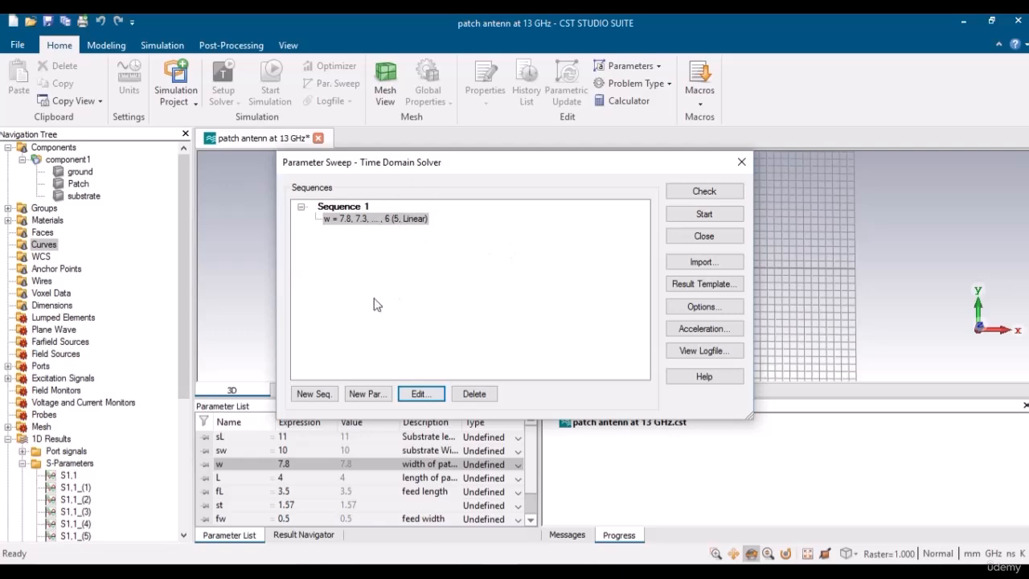
click(696, 220)
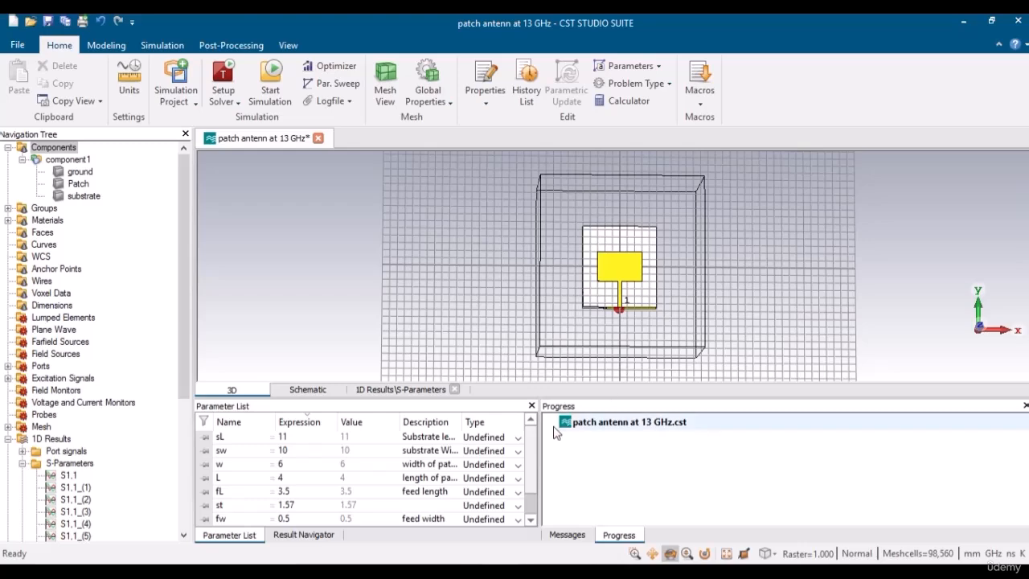
Display the S-Parameters plot from the 1D results
click(74, 454)
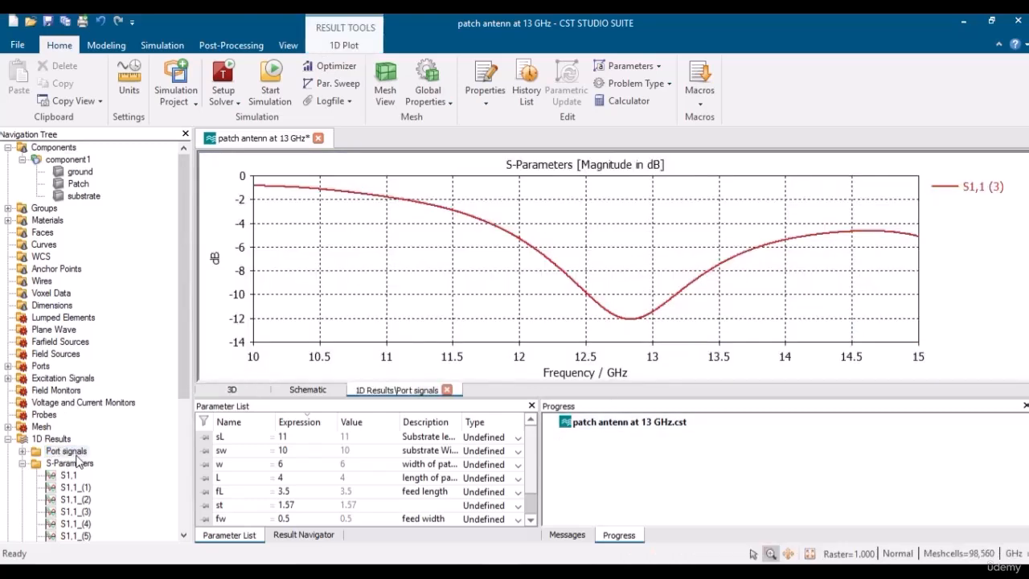
double_click(76, 460)
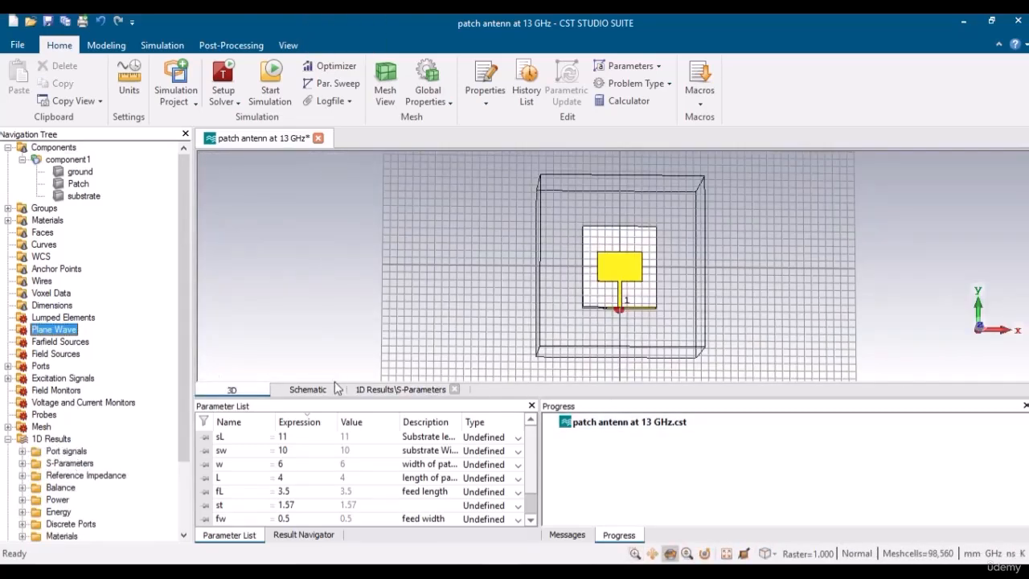
click(373, 391)
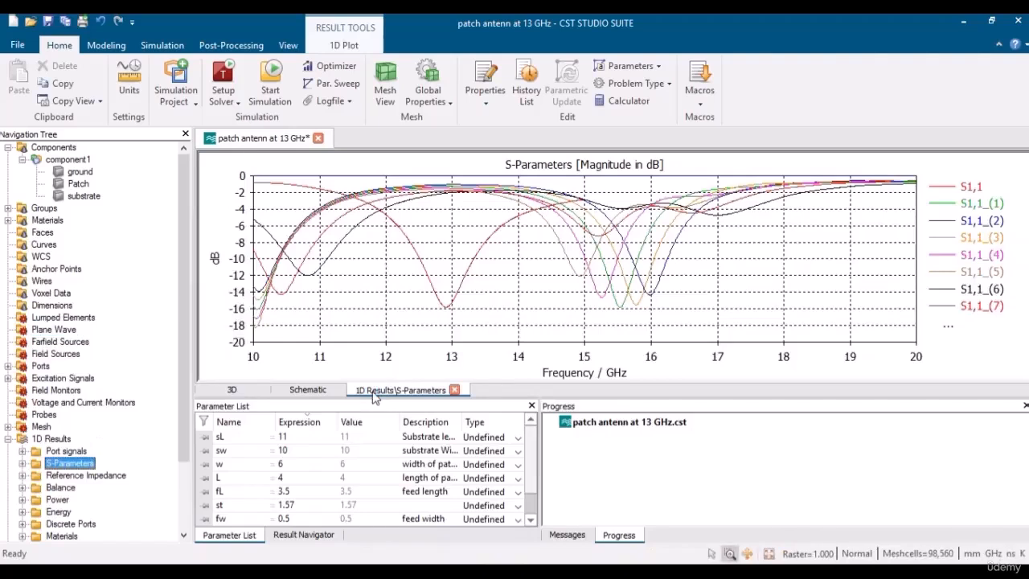
Review the list of simulation runs with their fL and w values, down to the current run and back to run 1
click(306, 535)
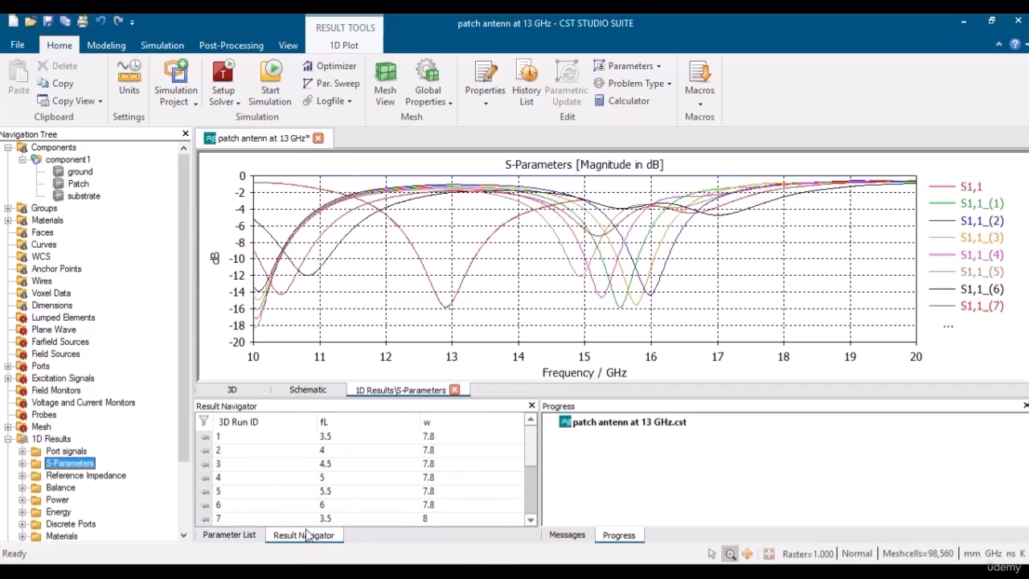
click(530, 522)
click(530, 521)
click(529, 522)
click(530, 522)
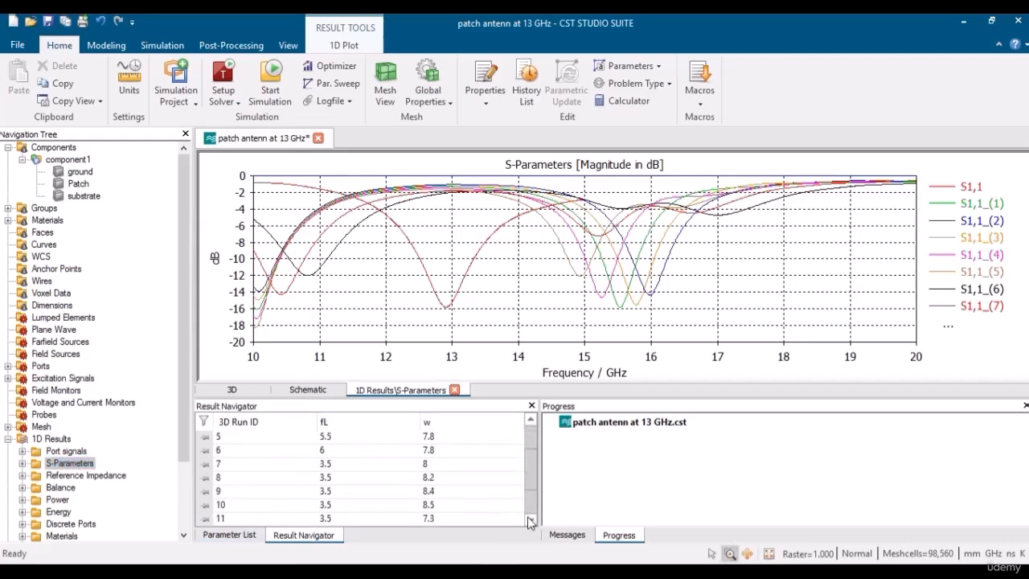
click(530, 522)
click(529, 522)
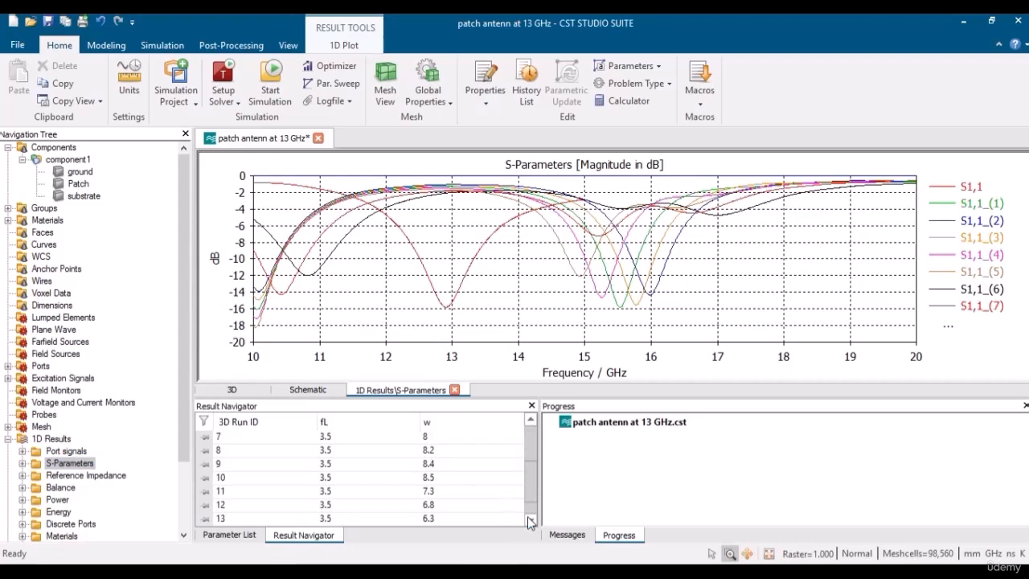
click(530, 522)
click(529, 522)
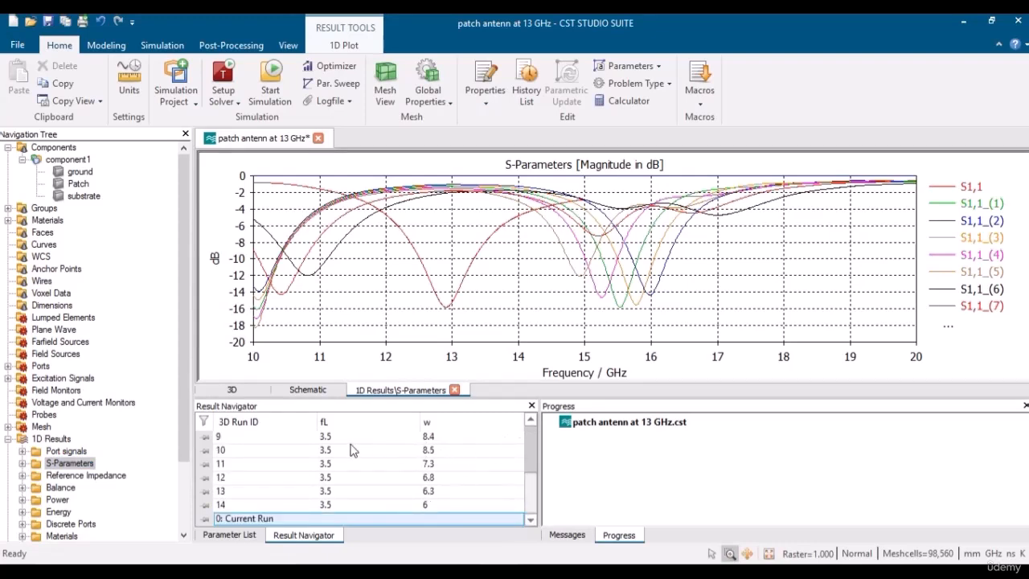
click(531, 420)
click(531, 420)
click(531, 421)
click(531, 420)
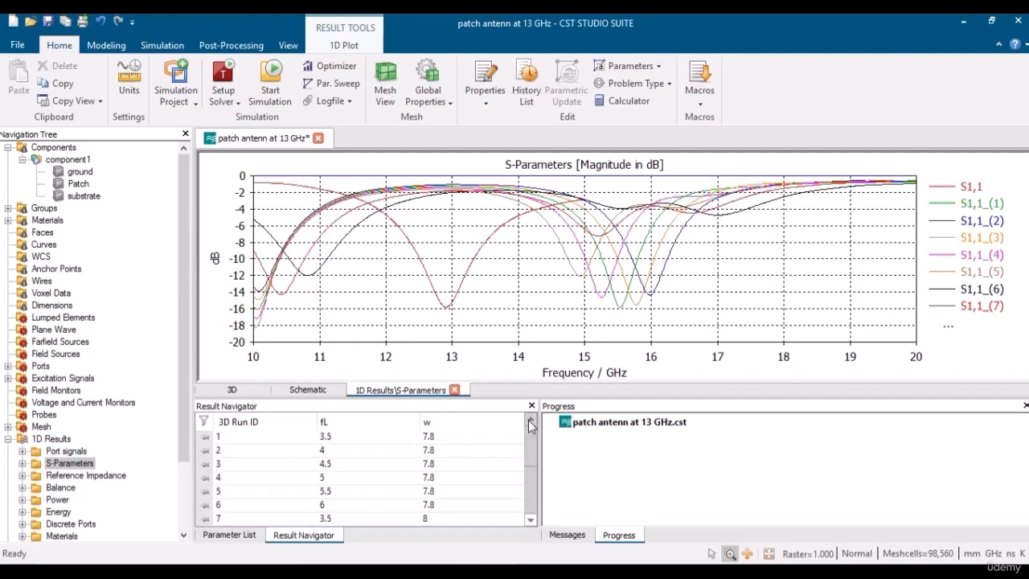
Go through the S1,1 curves of the individual runs one by one, from run 1 to run 12
click(341, 439)
key(Down)
key(Down)
key(Down)
key(Down)
key(Down)
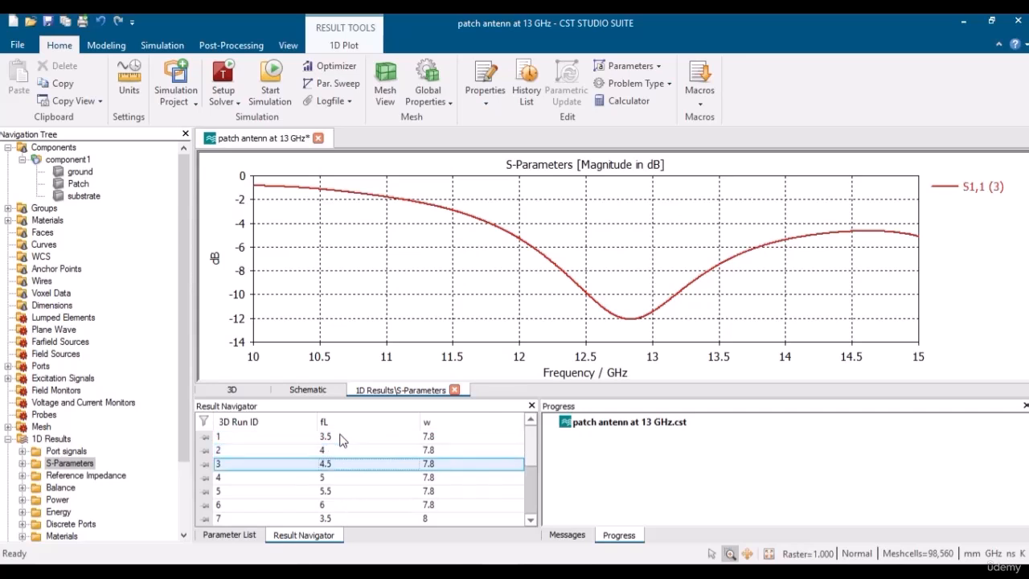
key(Down)
key(Down)
key(Down)
key(Down)
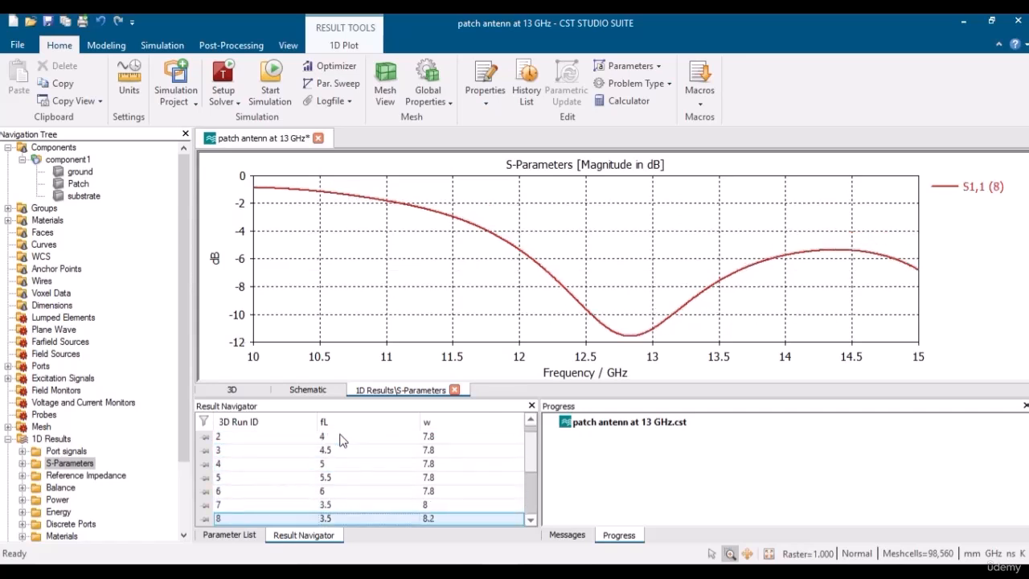
key(Down)
key(Down)
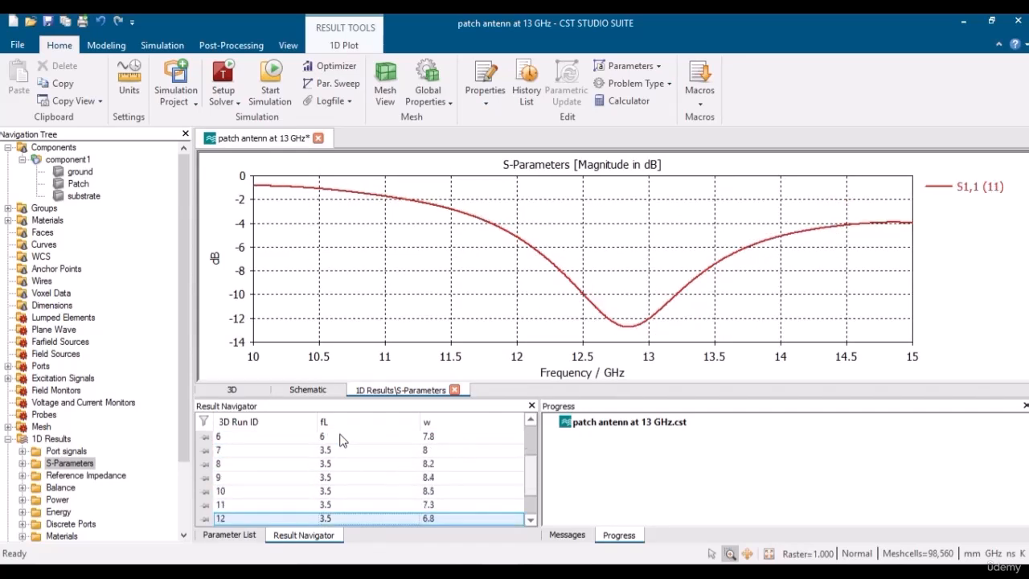
Compare the S1,1 curves of runs 11 to 14 to examine how reducing w from 7.3 to 6 affects the resonance
key(Up)
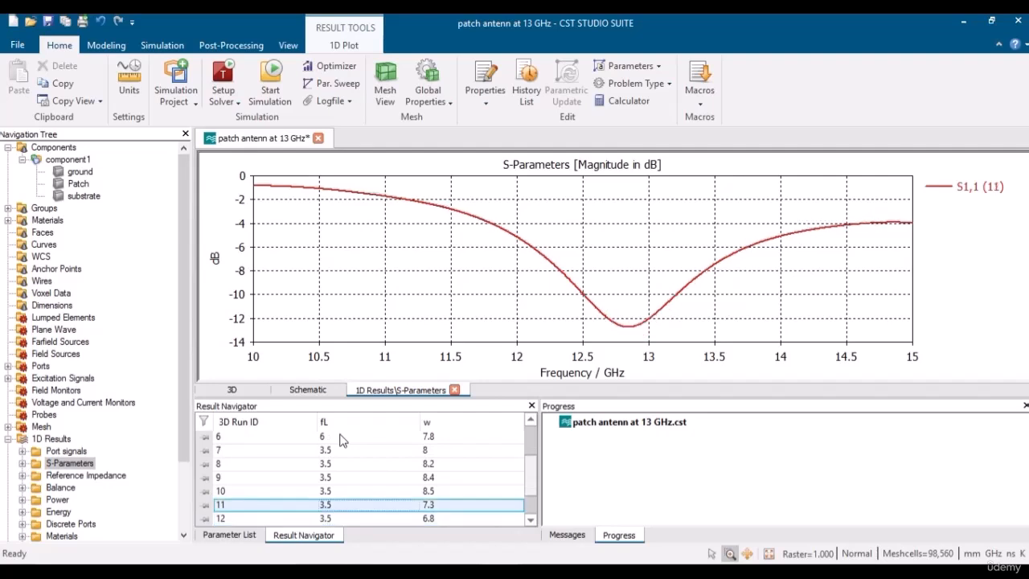
key(Down)
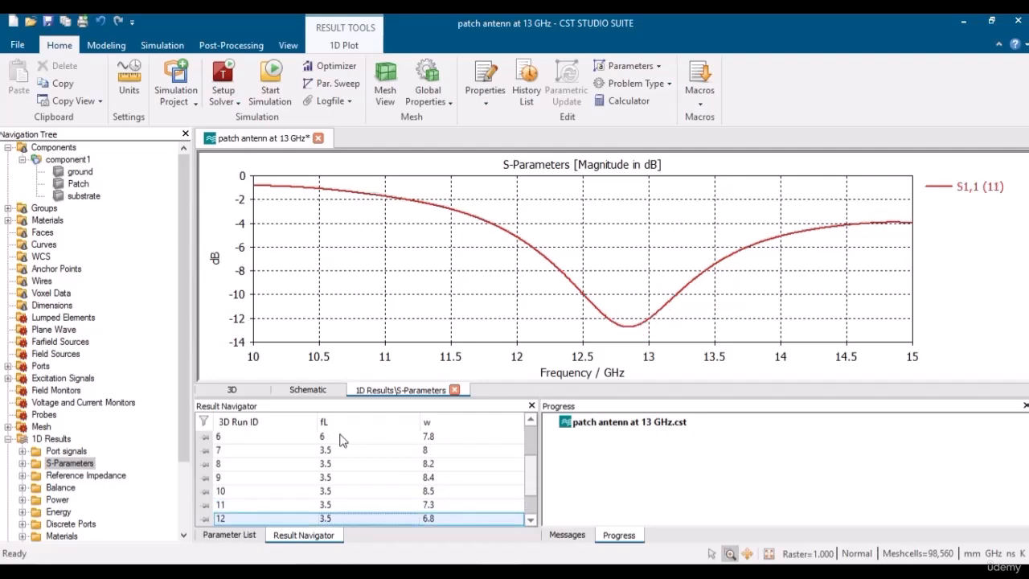
key(Up)
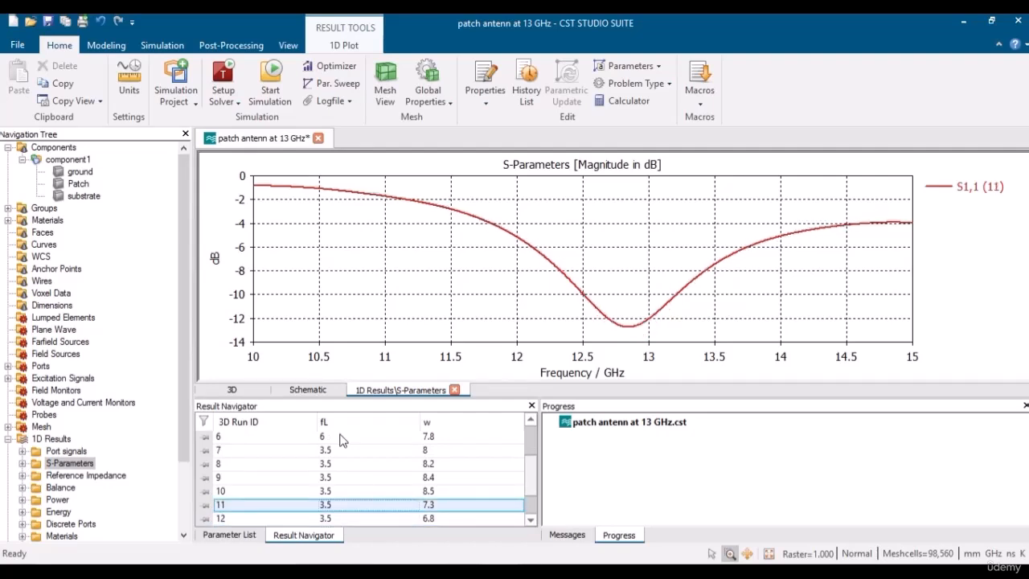
key(Down)
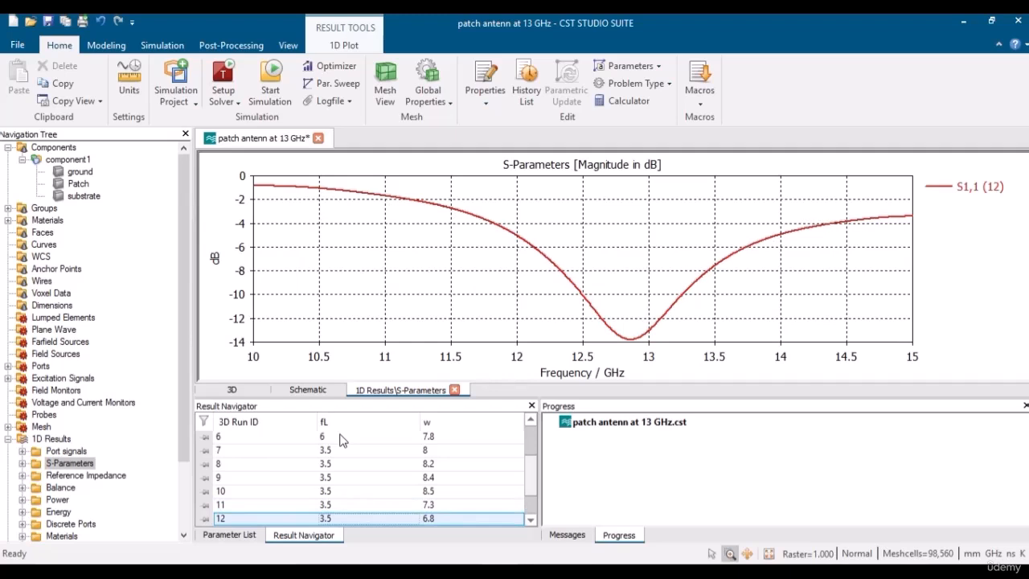
key(Down)
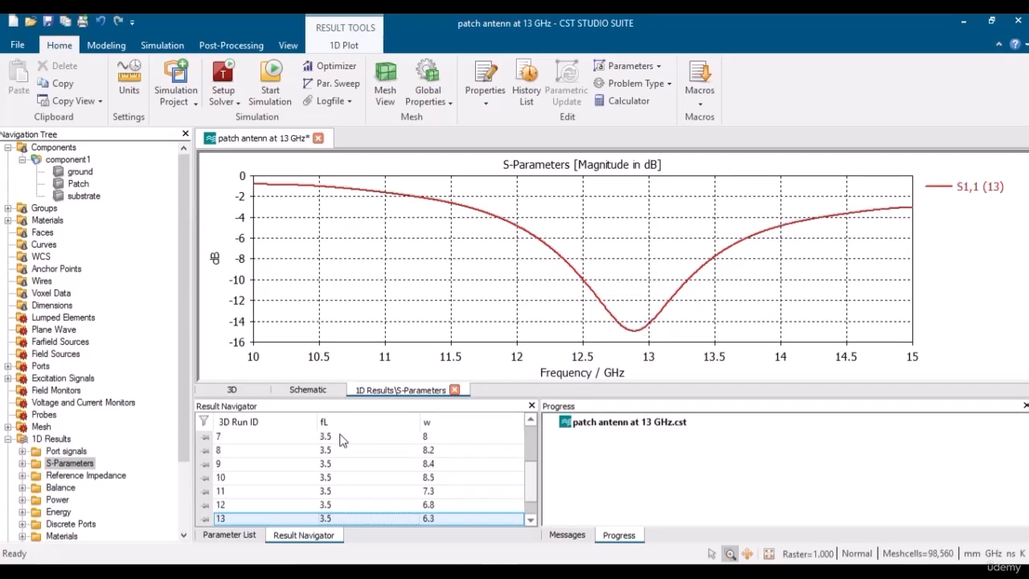
key(Down)
key(Down)
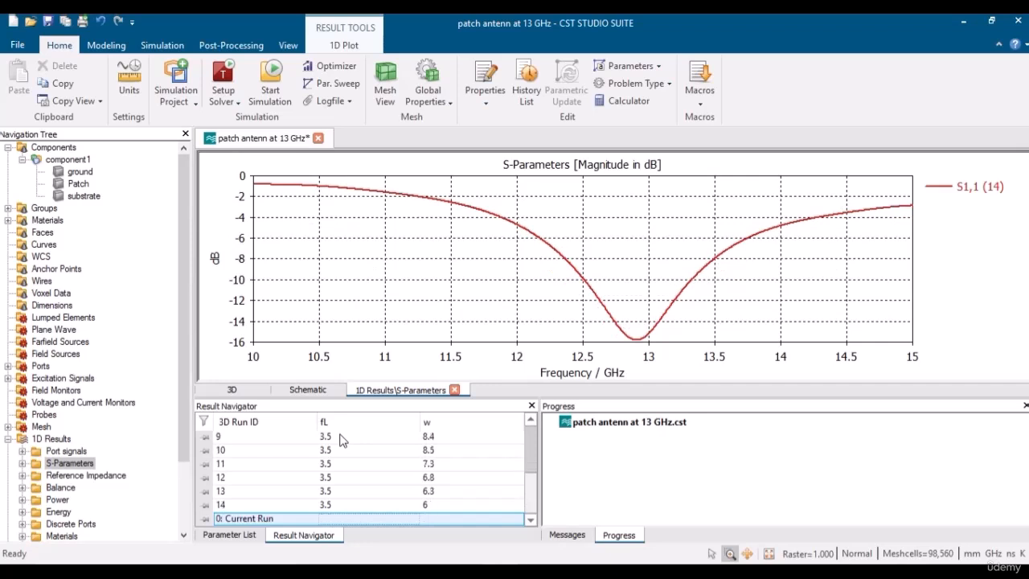
key(Up)
key(Up)
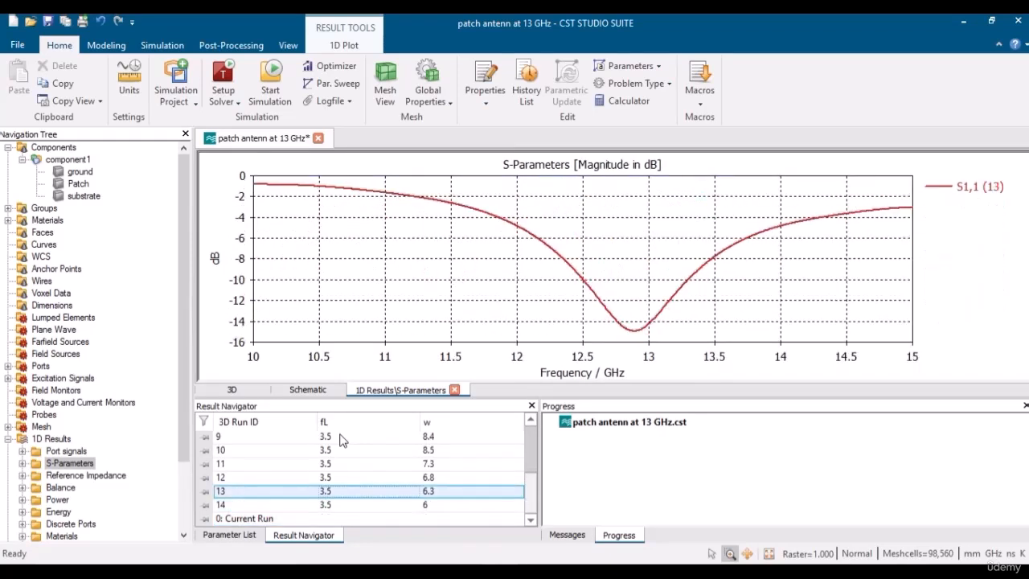
key(Down)
key(Up)
key(Up)
key(Up)
key(Up)
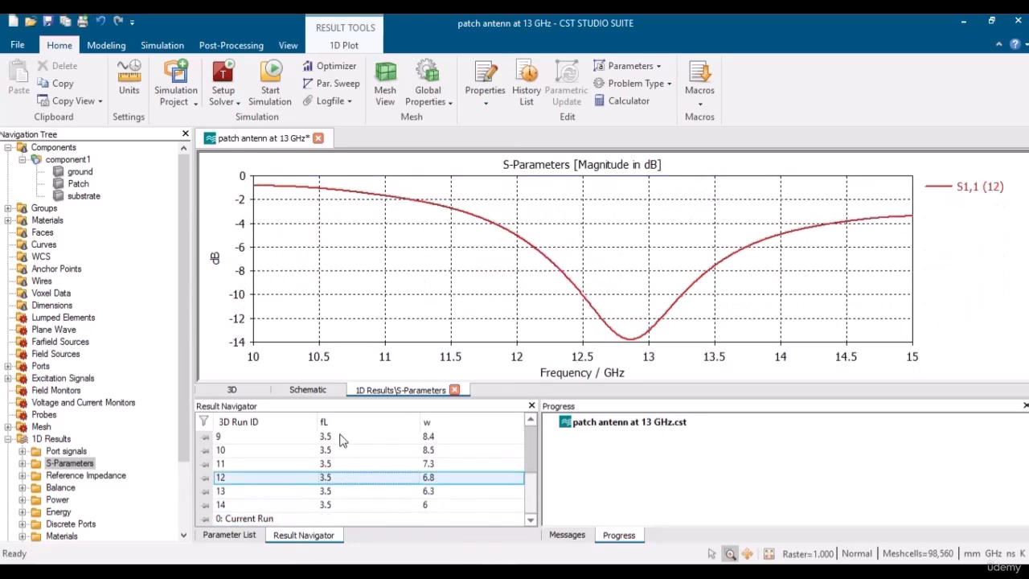
key(Down)
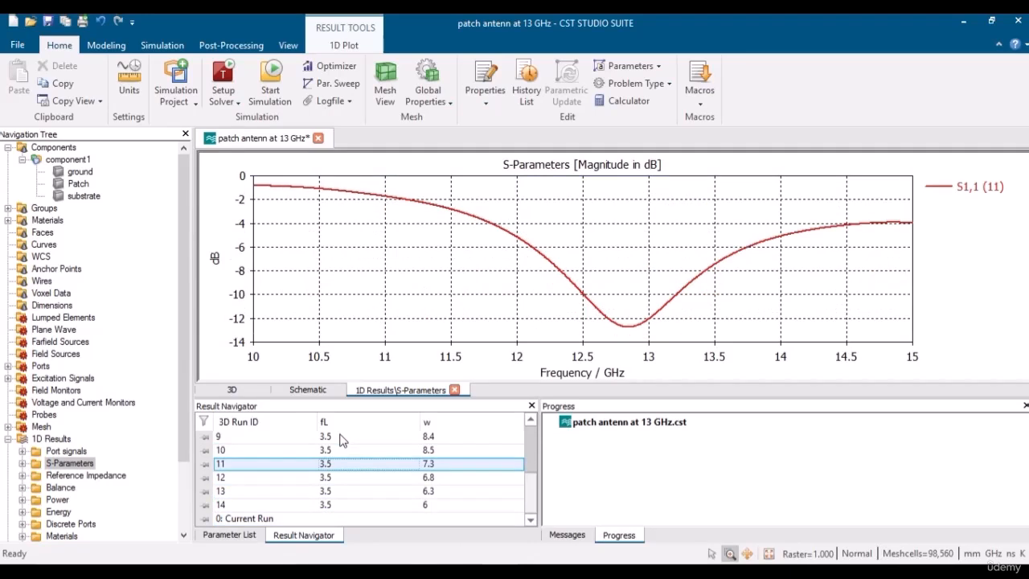
key(Down)
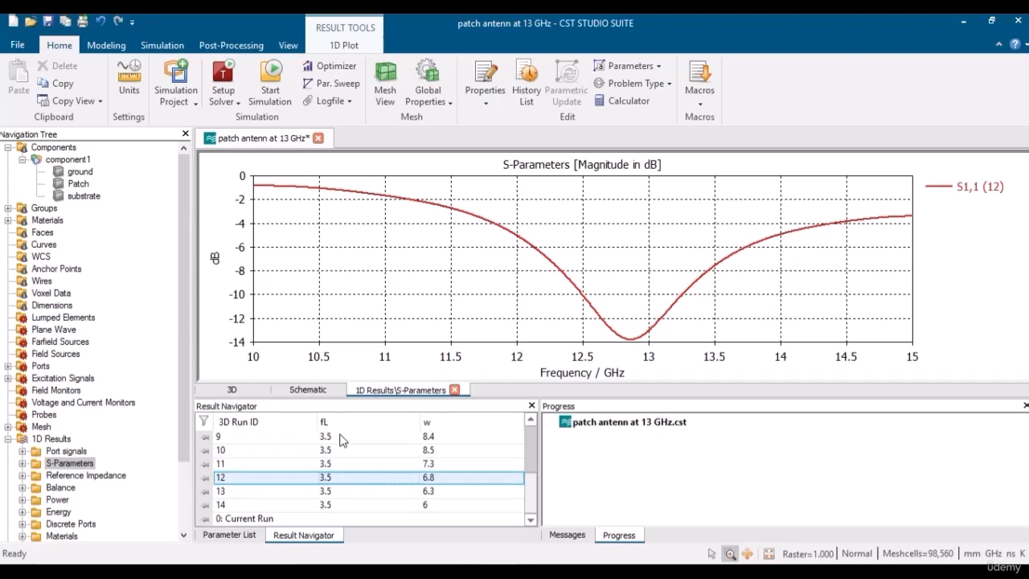
key(Down)
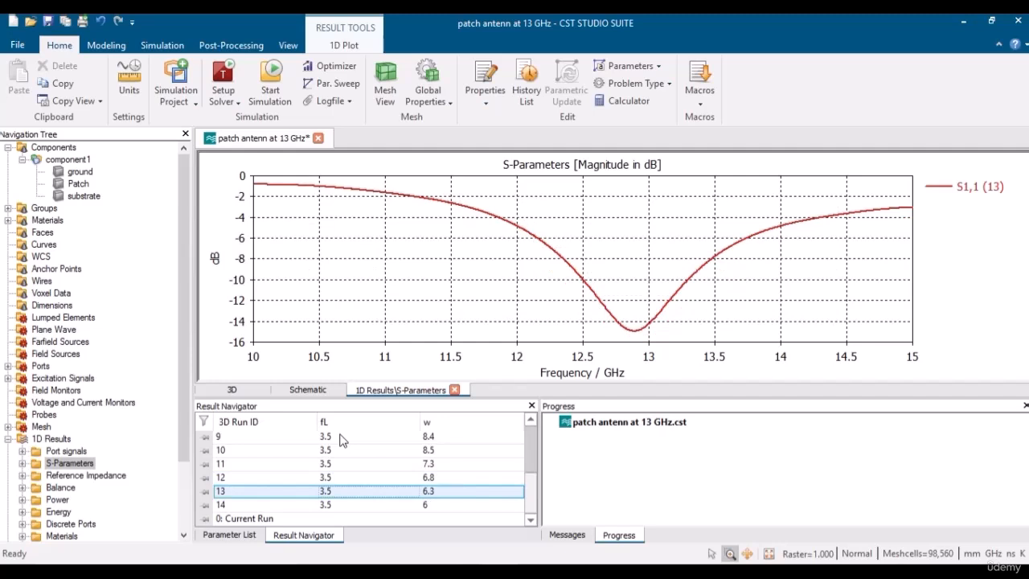
key(Down)
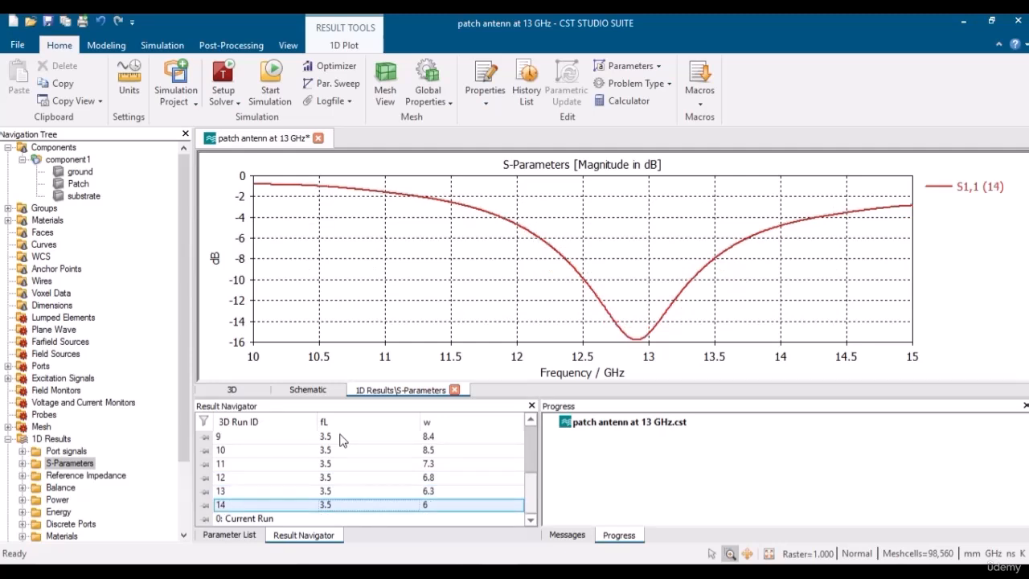
Edit the w entry in Sequence 1 of the parameter sweep to run from 6 to 4.5
click(230, 536)
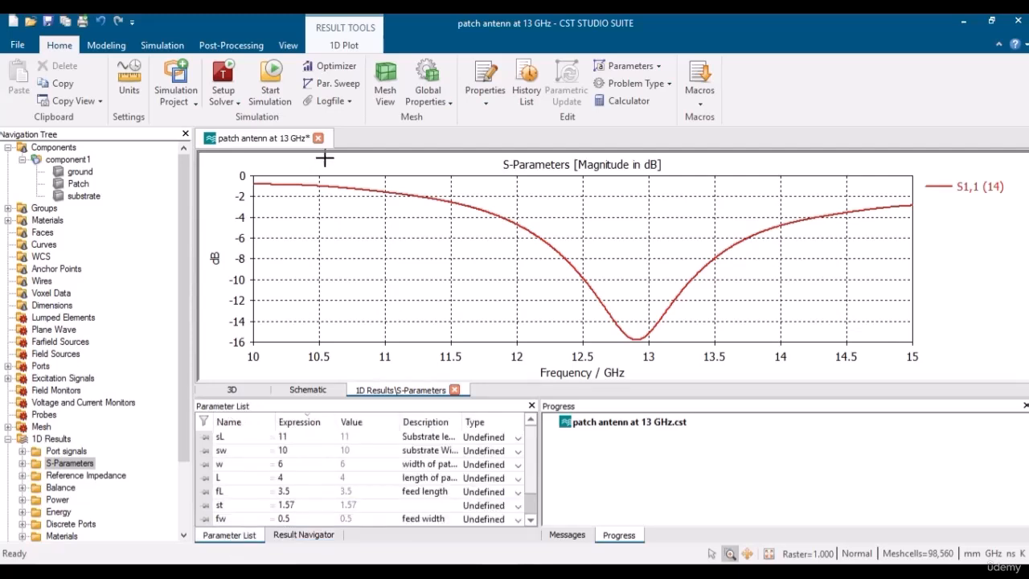
click(348, 85)
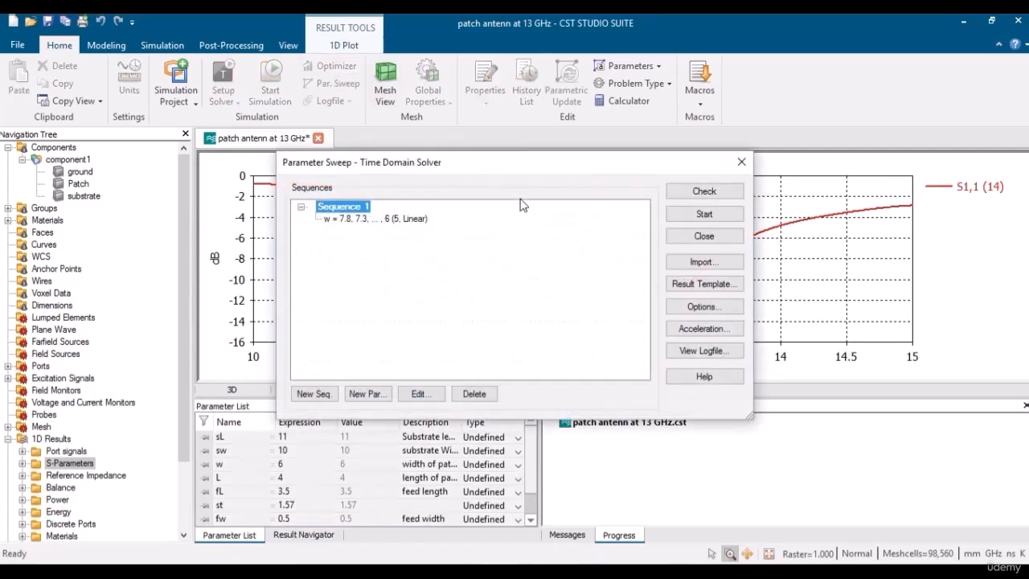
click(398, 219)
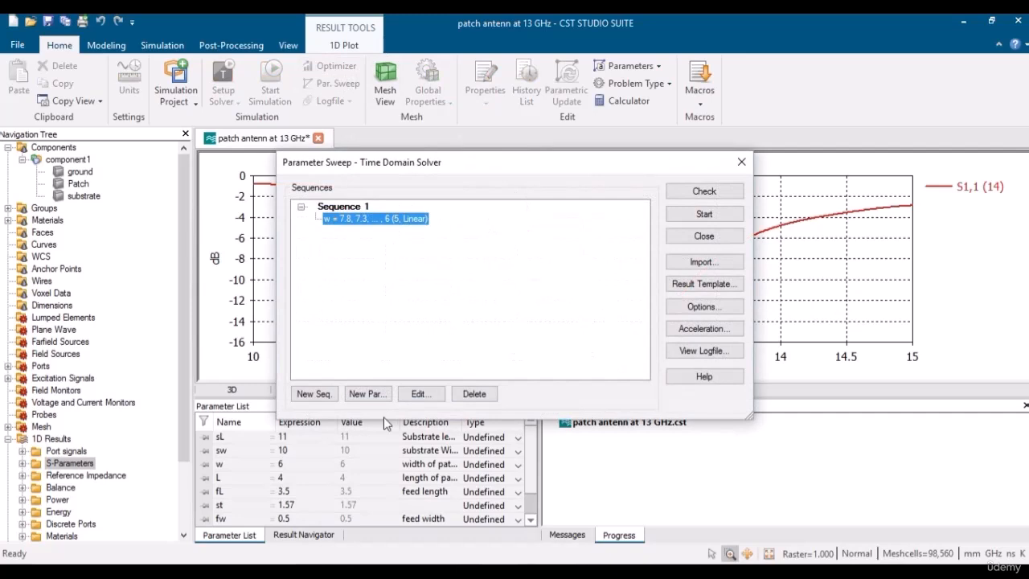
click(423, 394)
click(468, 283)
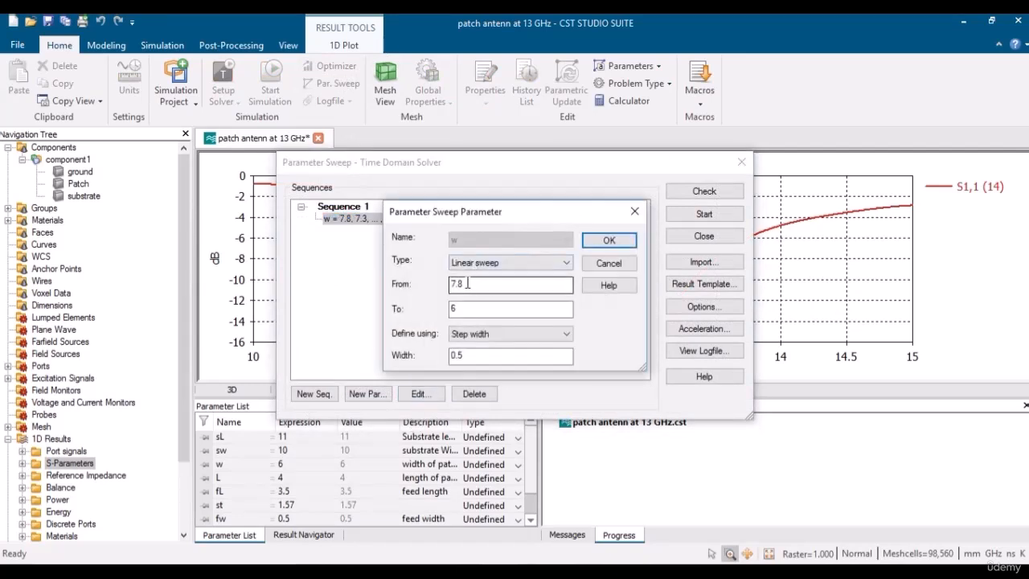
double_click(468, 283)
text(6)
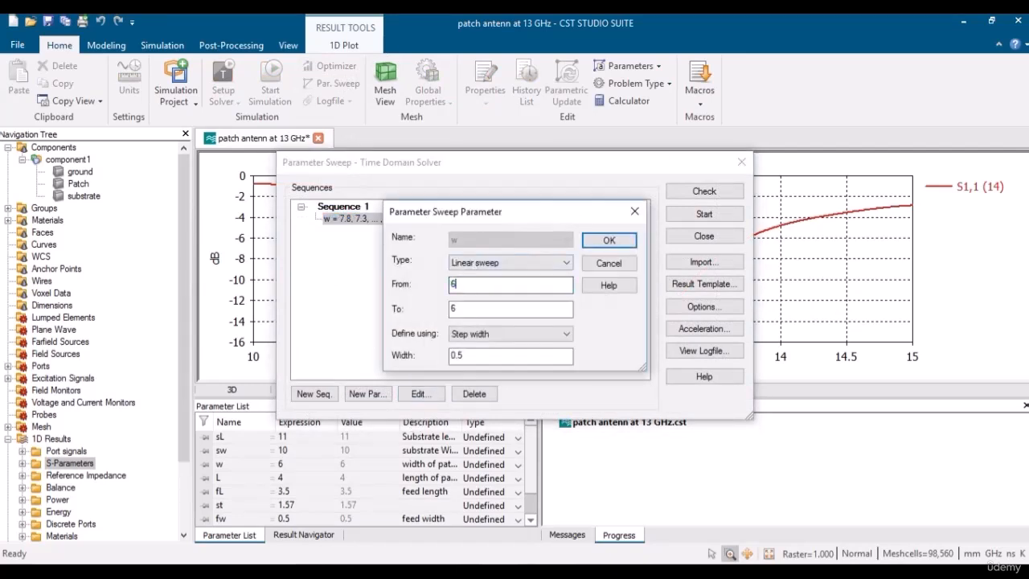
click(462, 312)
double_click(462, 312)
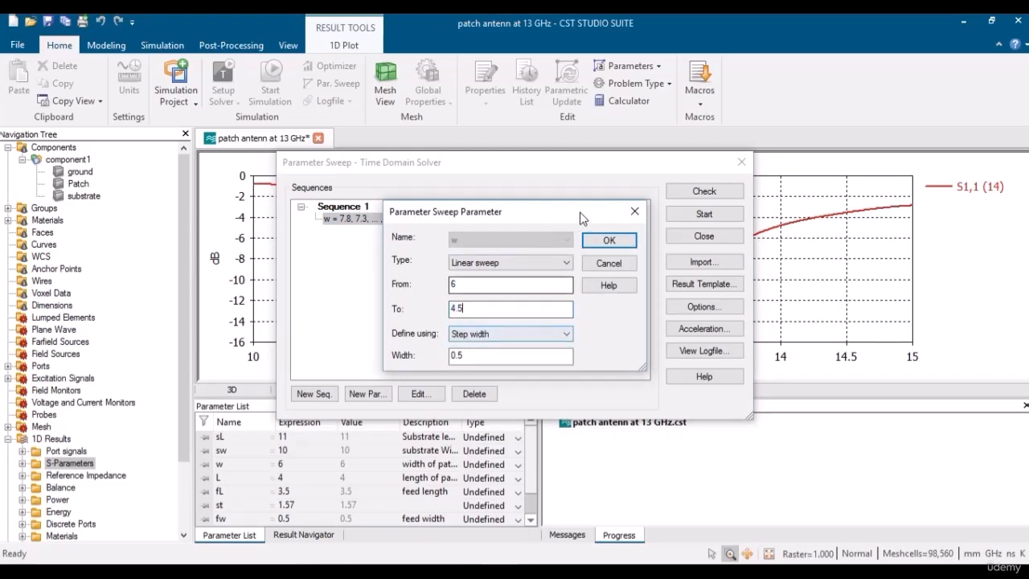
click(606, 241)
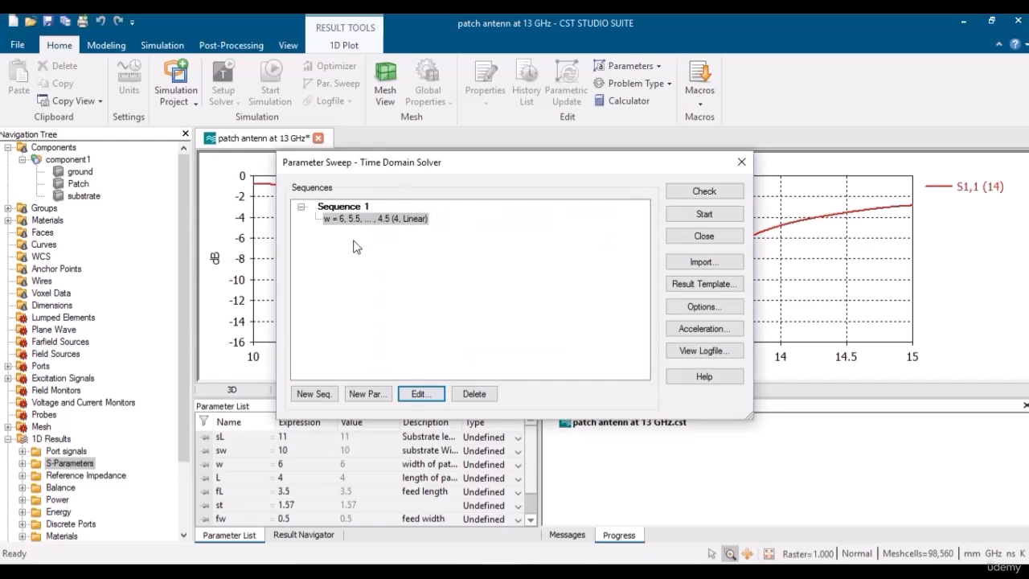
Start the parameter sweep, deleting current results but keeping parametric results and cache, and switch to the 3D model view
drag(492, 164, 270, 105)
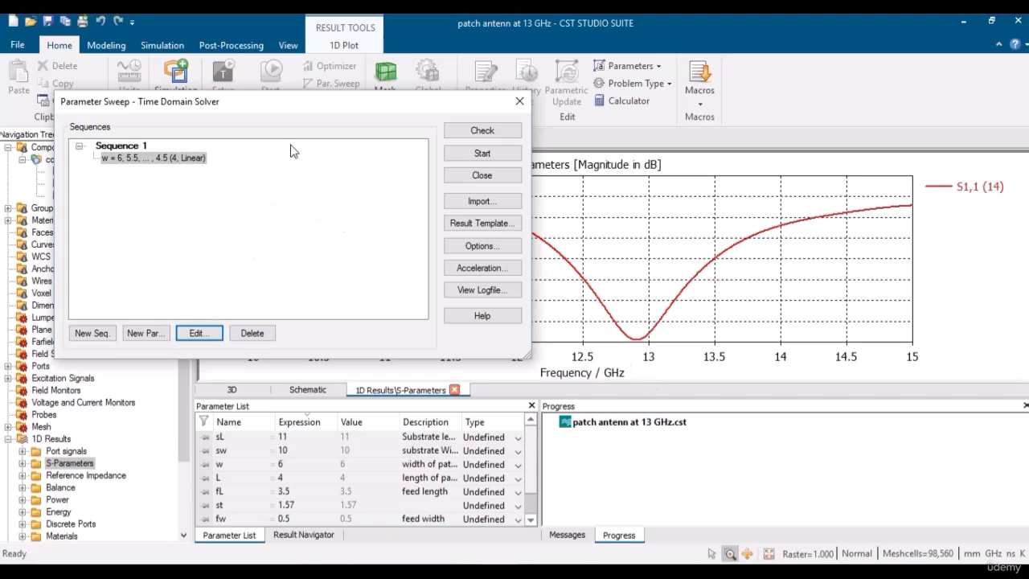
drag(322, 117, 415, 58)
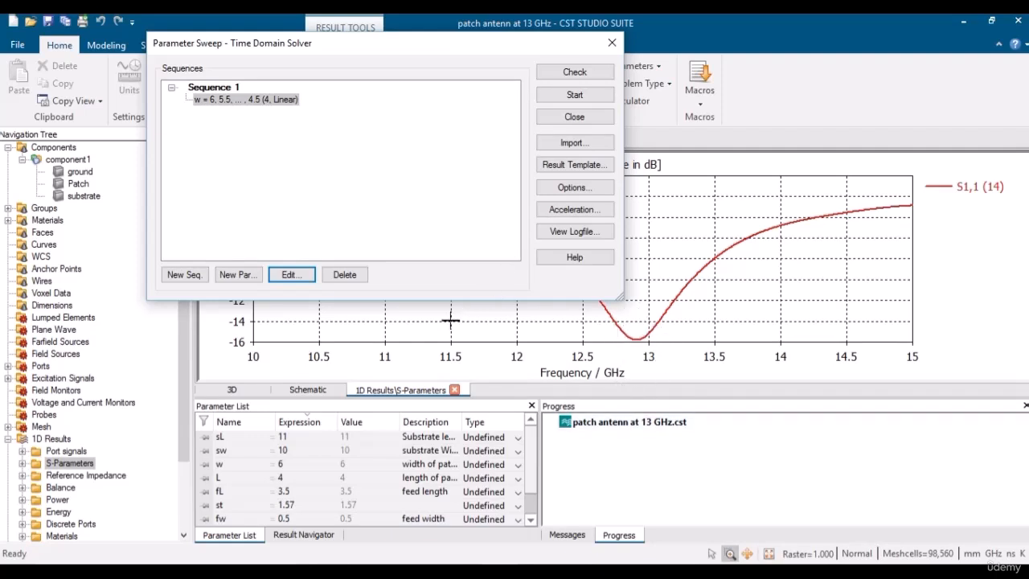
click(569, 95)
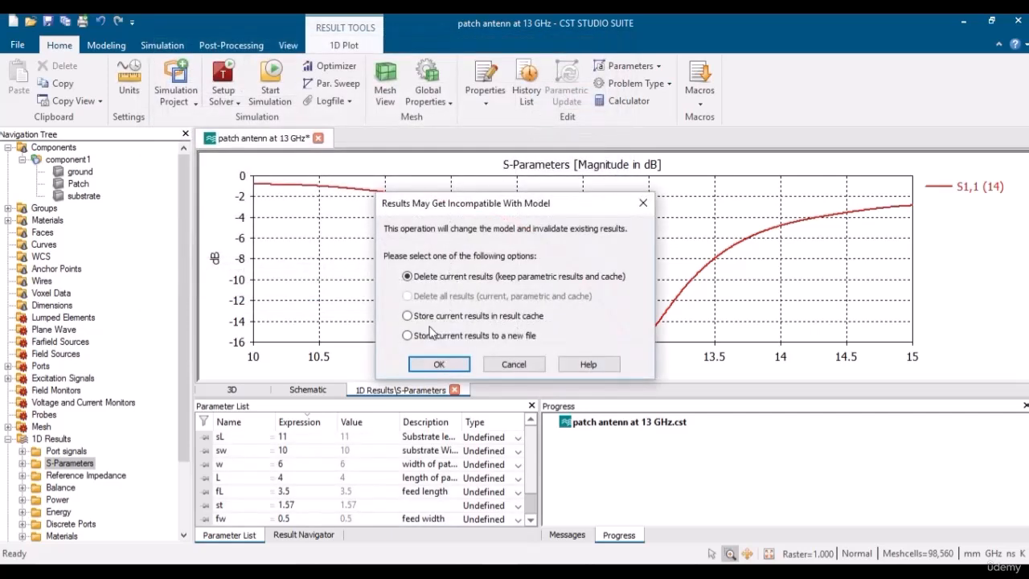
click(439, 364)
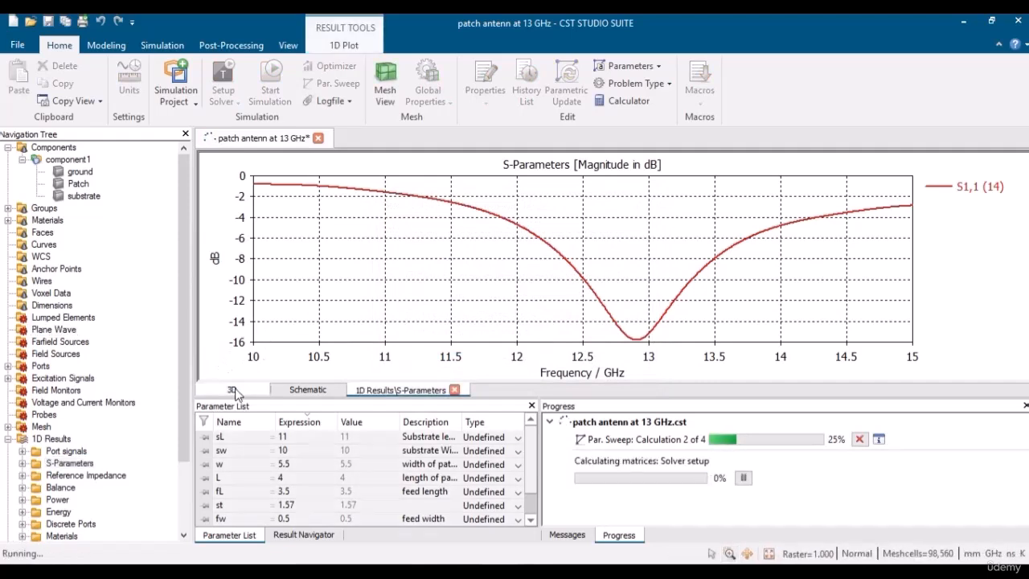
click(232, 390)
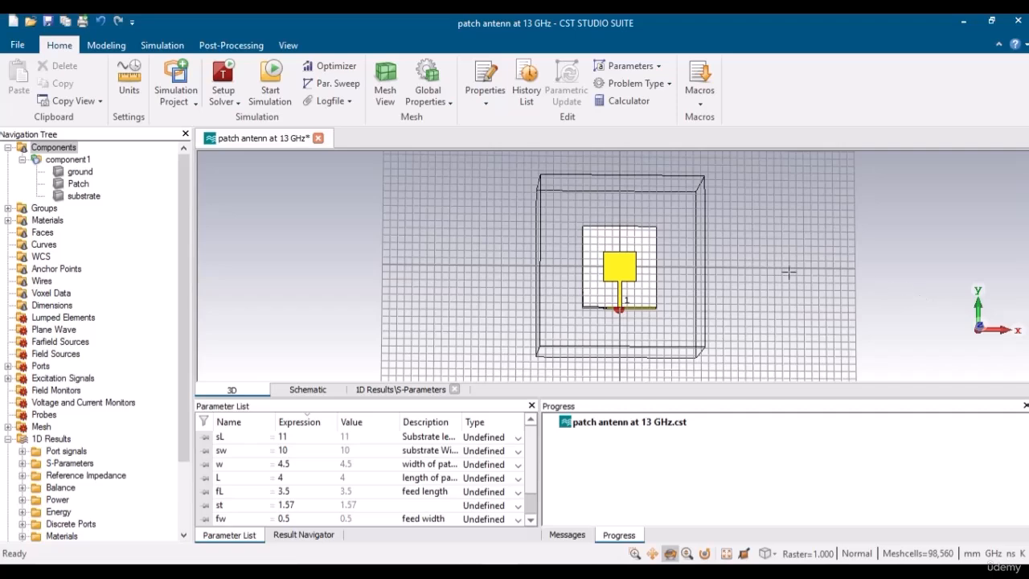
Display the S-Parameters plot with its curves expanded under 1D Results, and bring up the list of simulation runs
click(68, 463)
click(22, 464)
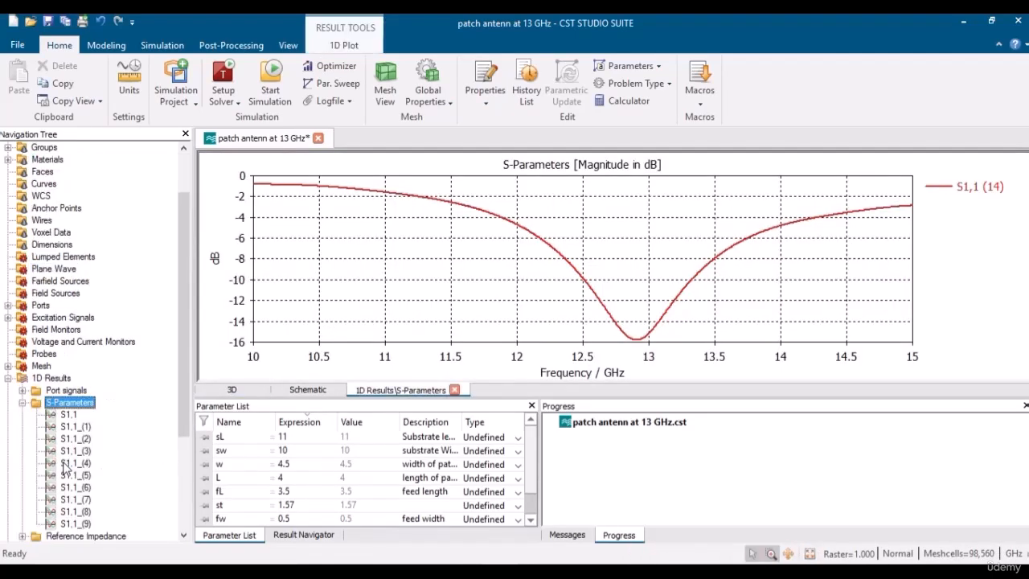
click(54, 268)
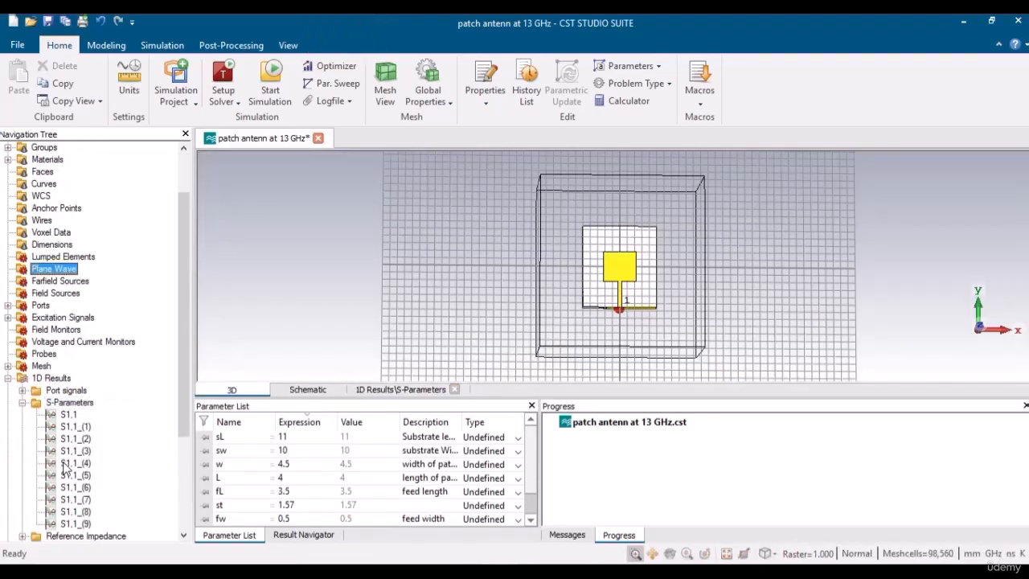
click(379, 391)
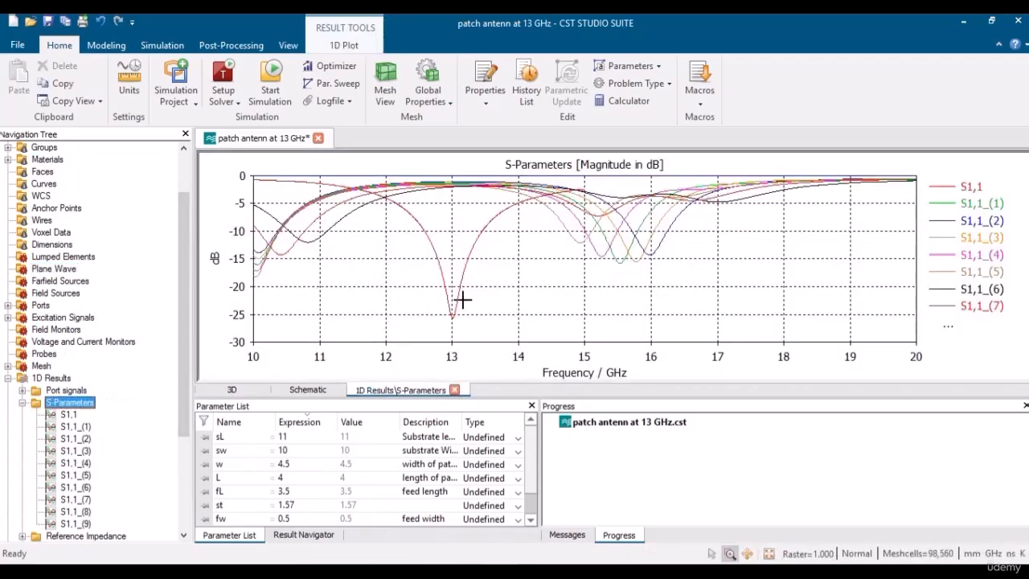
click(310, 534)
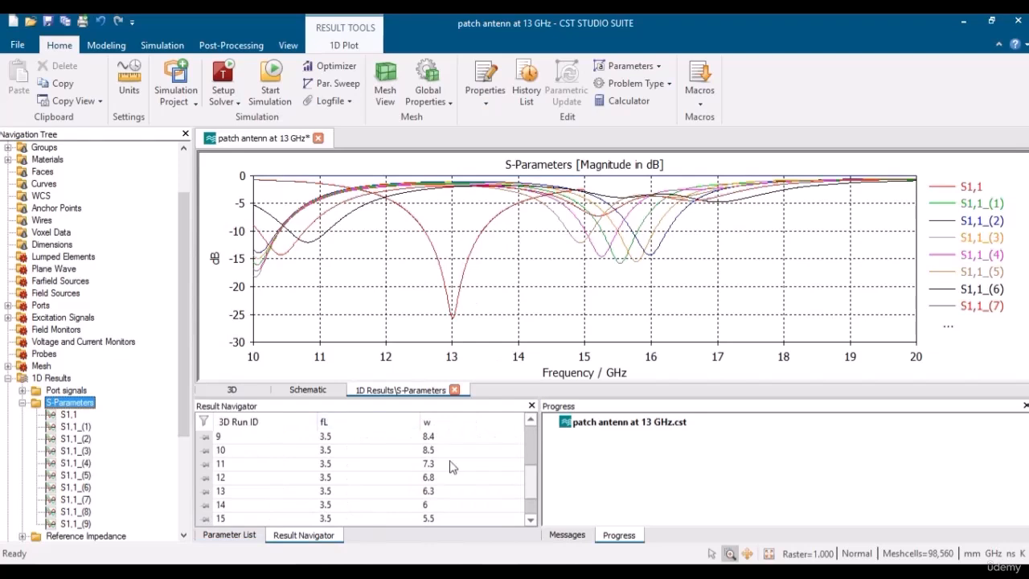
click(530, 518)
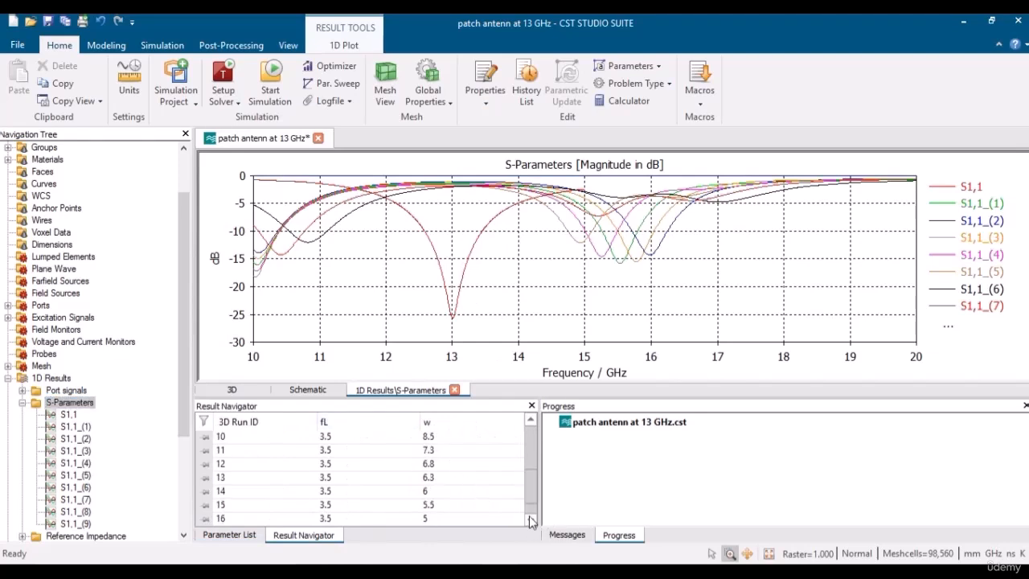
Go through the S1,1 curves one by one from run 10 down to the current run
click(328, 437)
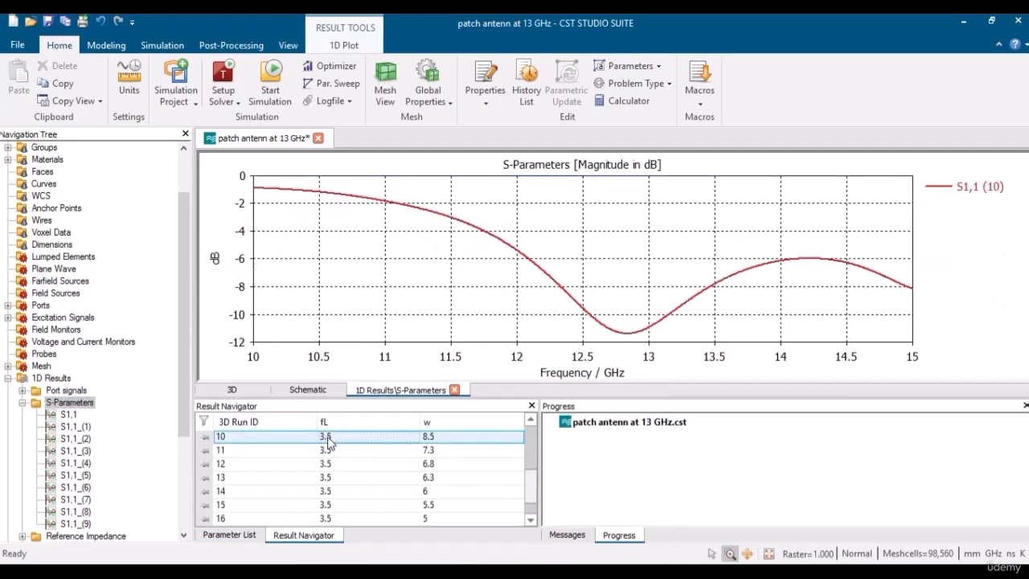
key(Down)
key(Down)
key(Down)
key(Down)
key(Down)
key(Down)
key(Down)
key(Down)
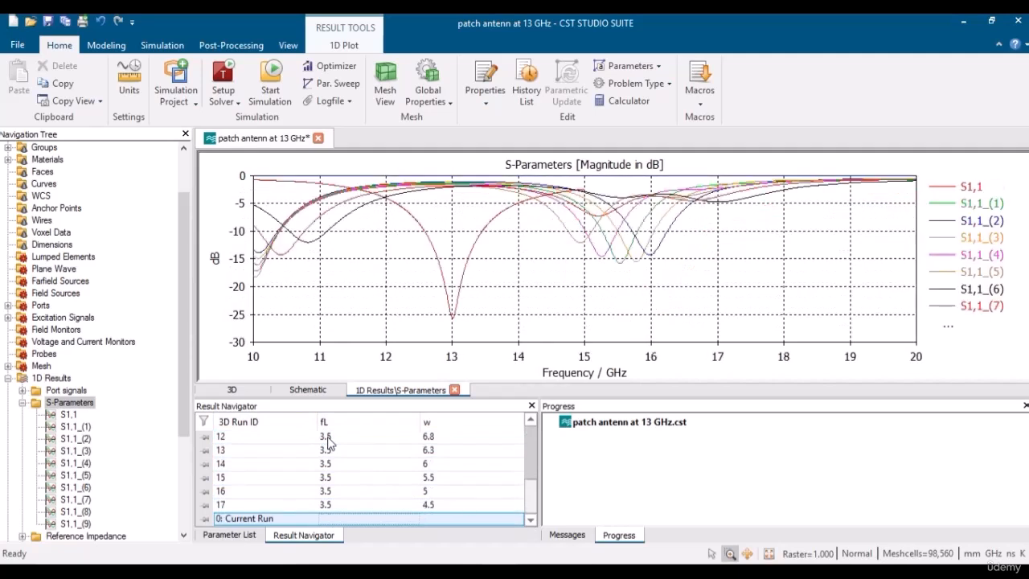
Compare the S1,1 curves of runs 15 to 17, and examine the run 17 dip near 13 GHz up close
key(Up)
key(Up)
key(Up)
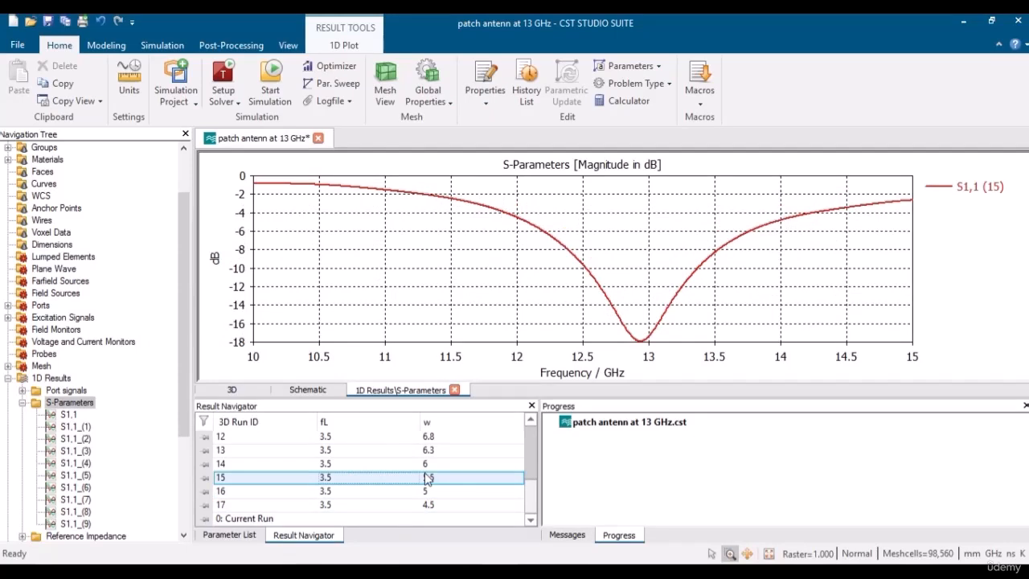
key(Down)
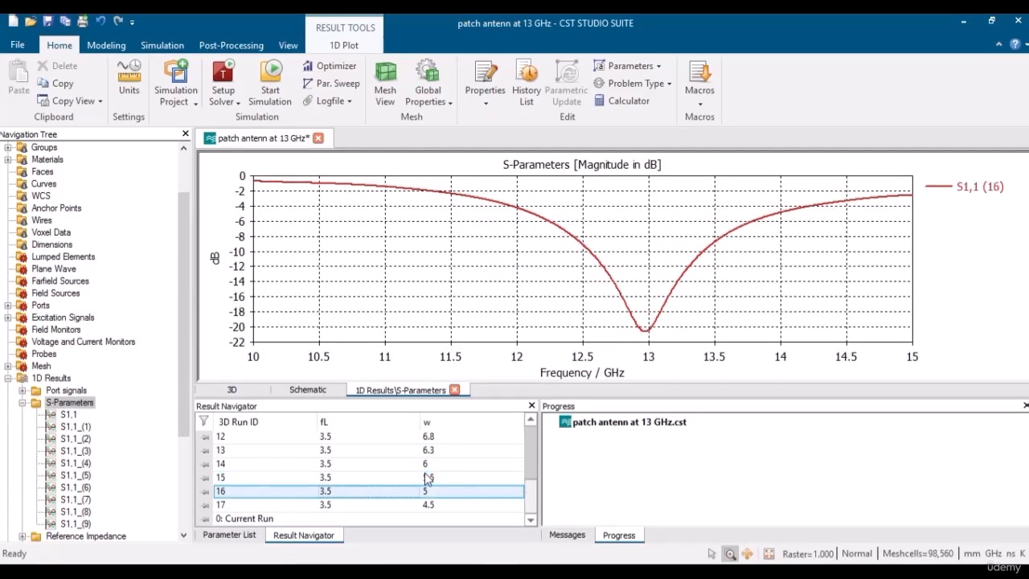
key(Down)
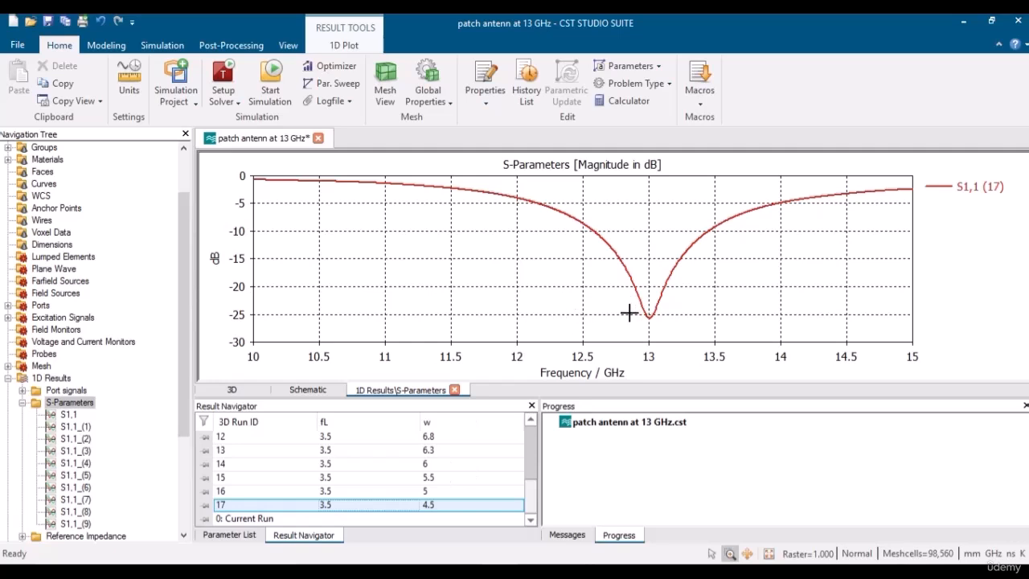
drag(636, 306, 680, 347)
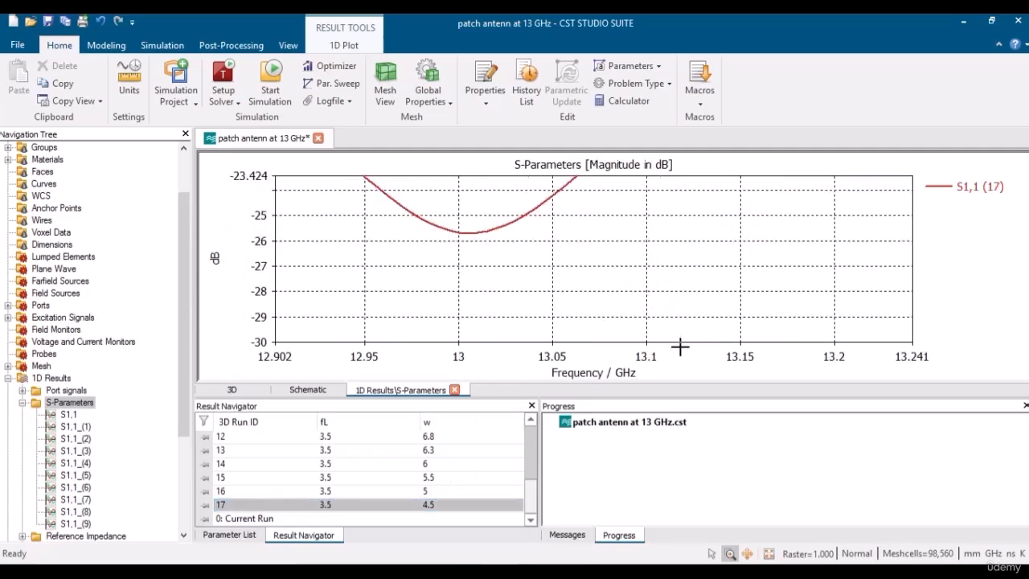
double_click(680, 347)
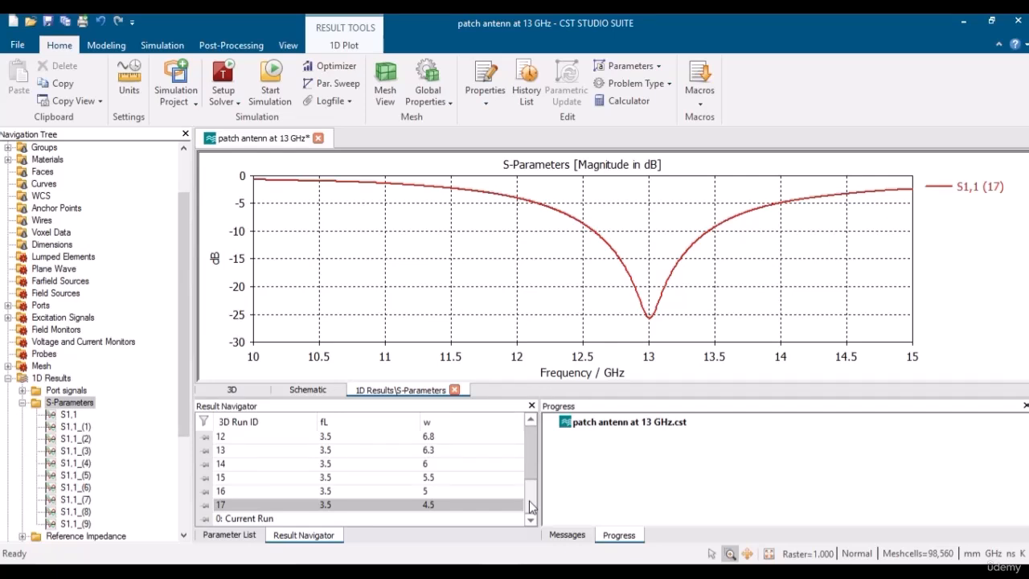
Set the substrate width sw to 8, deleting current results but keeping parametric results, and update the 3D model
click(242, 391)
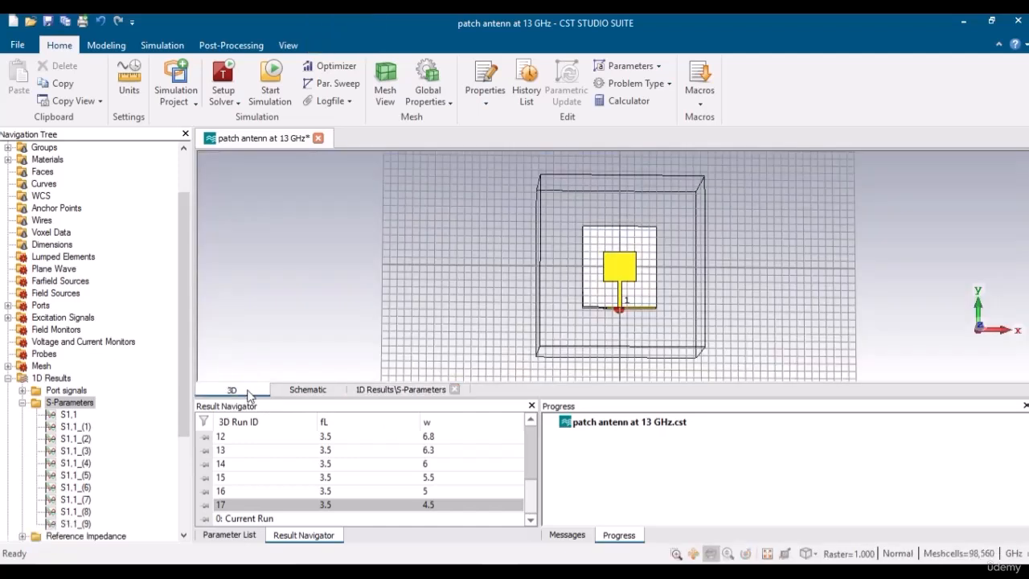
click(233, 535)
click(290, 465)
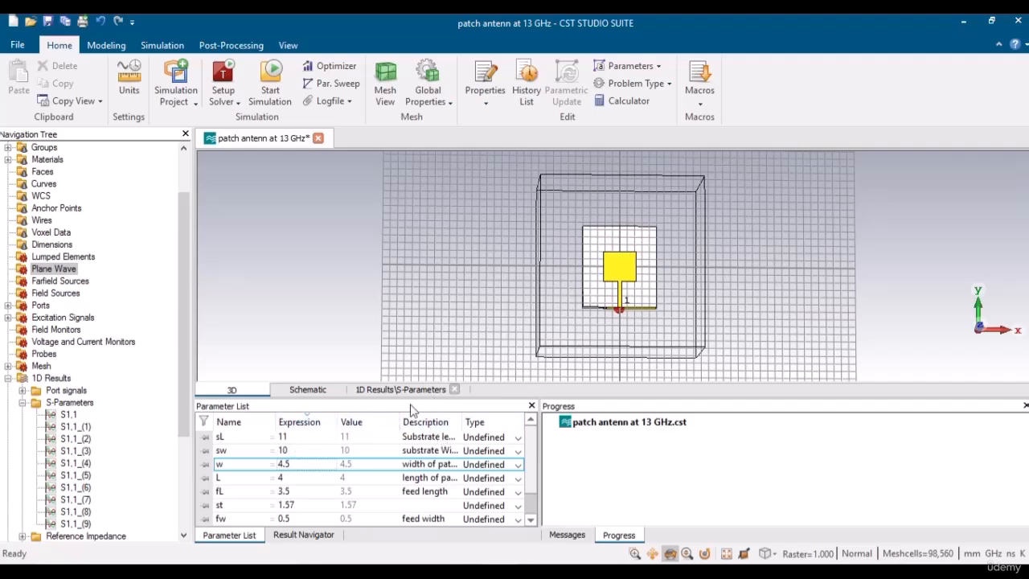
double_click(288, 445)
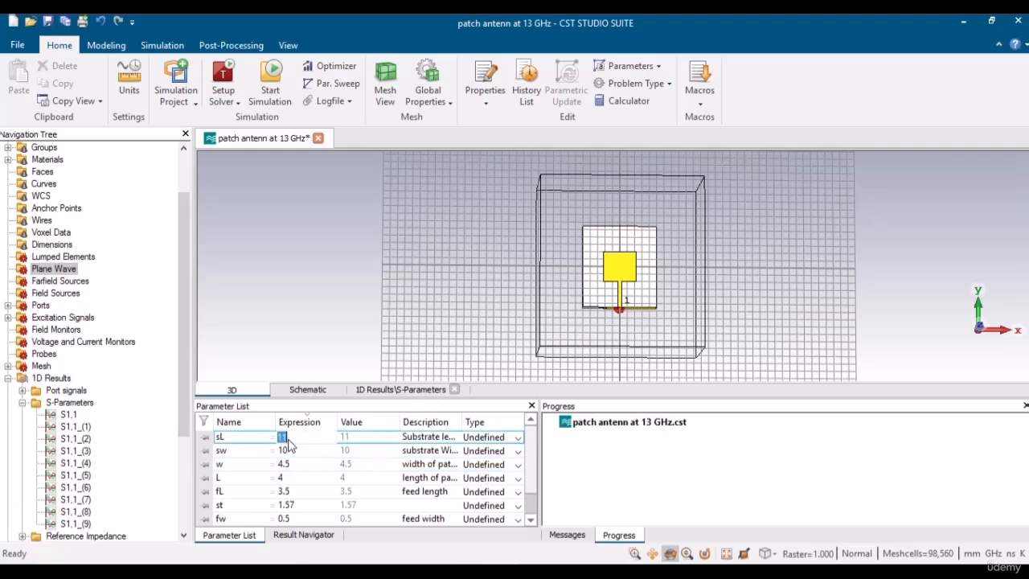
double_click(288, 451)
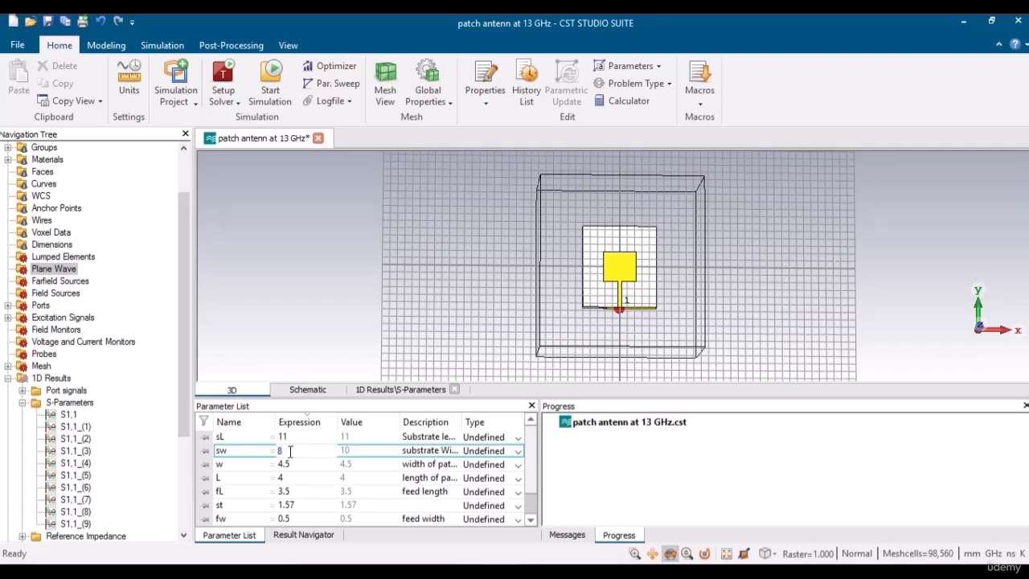
key(Return)
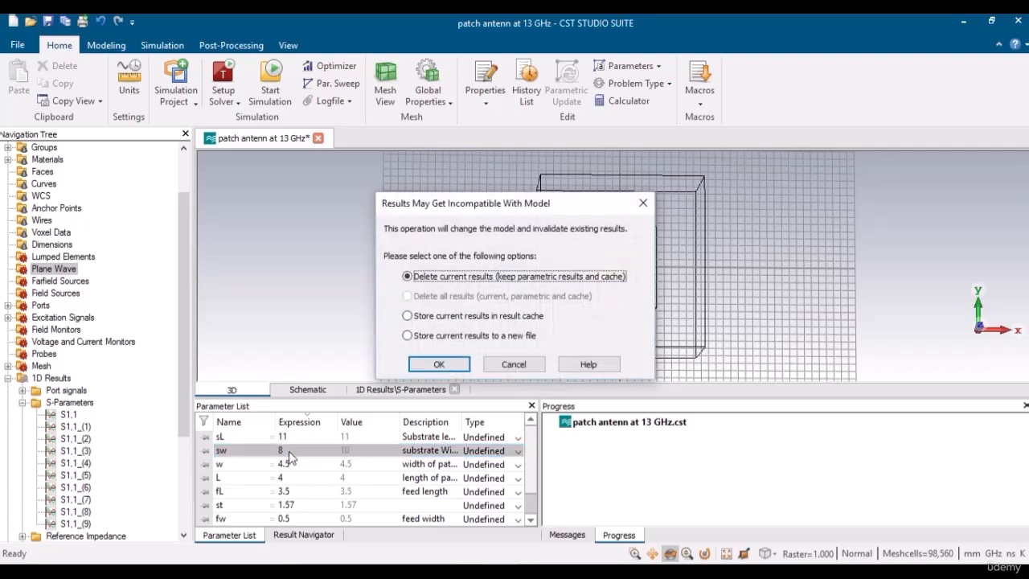
click(435, 358)
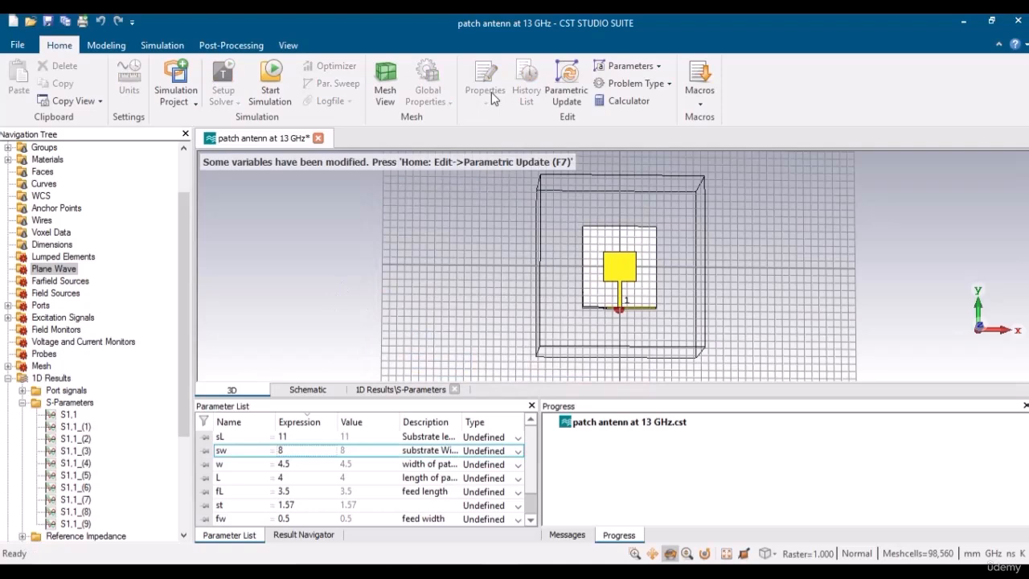
click(565, 89)
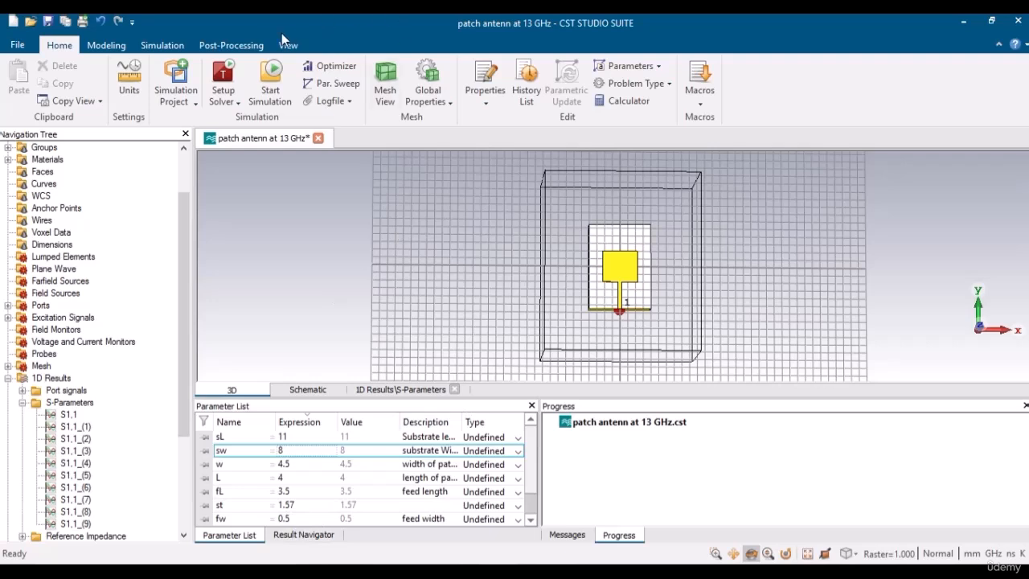
Delete the project results only, clearing current and parametric results while leaving the result cache unchanged
click(233, 47)
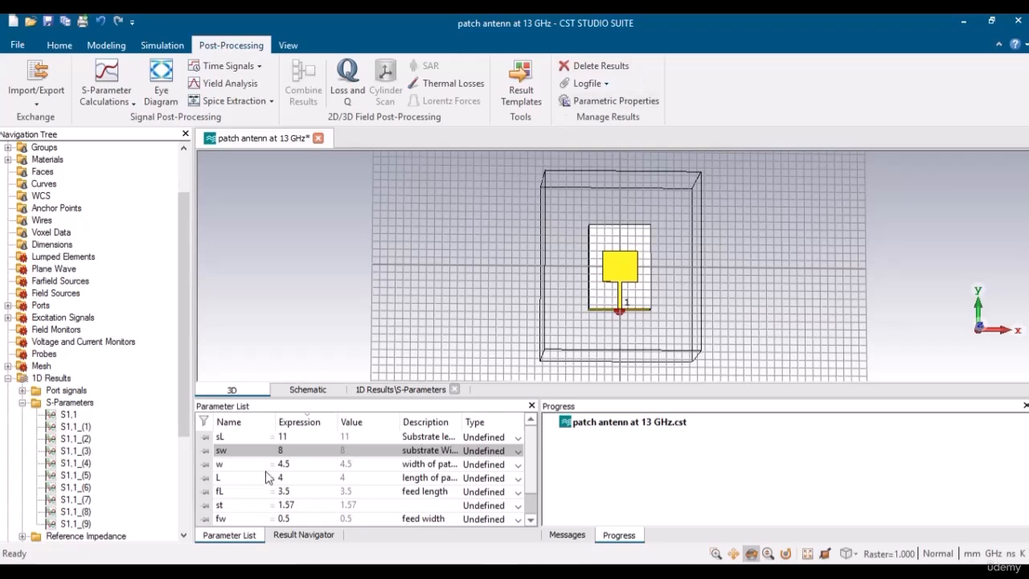
click(285, 439)
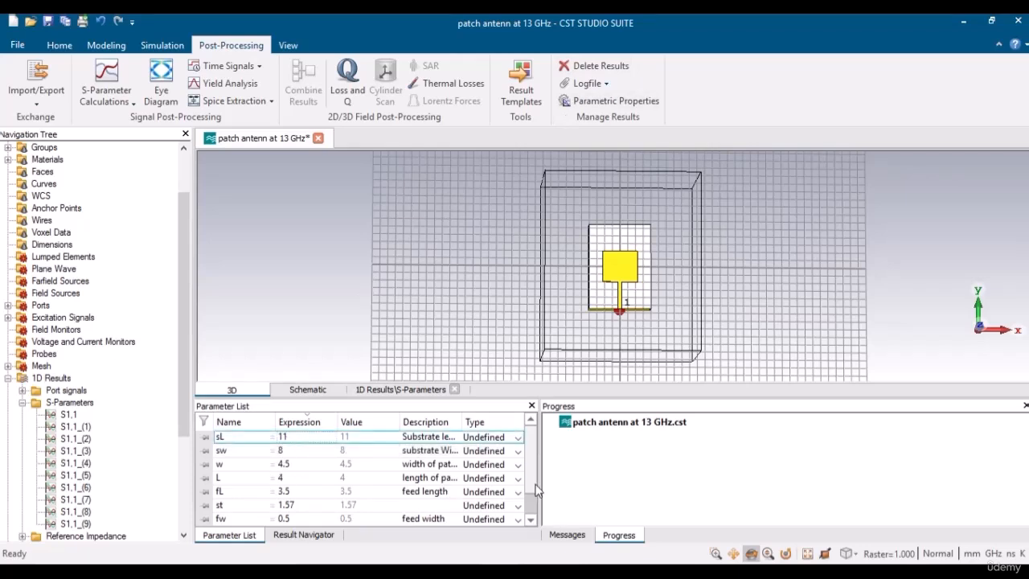
mouse_move(531, 480)
mouse_down()
mouse_move(528, 523)
mouse_move(530, 474)
mouse_up()
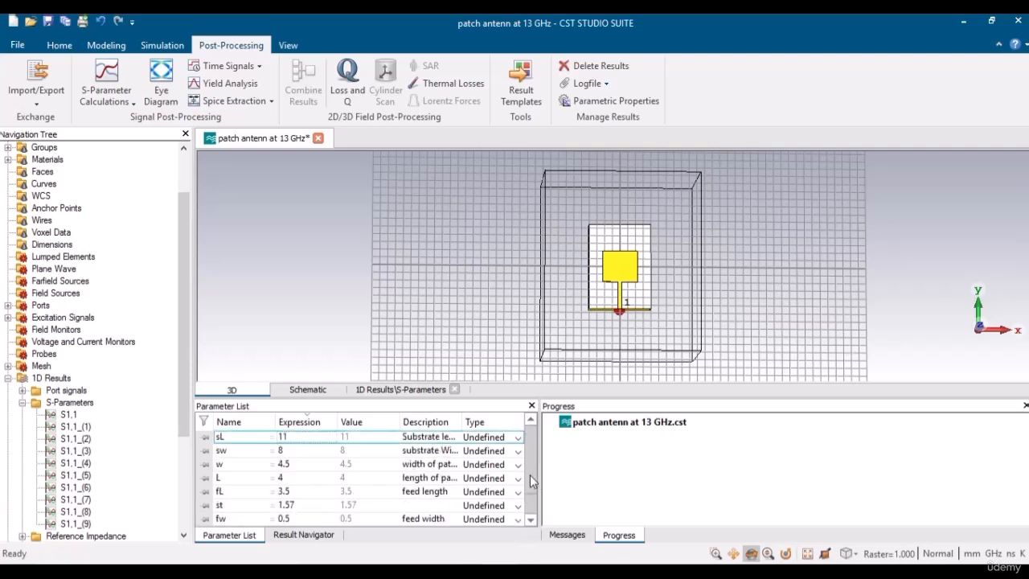
click(603, 67)
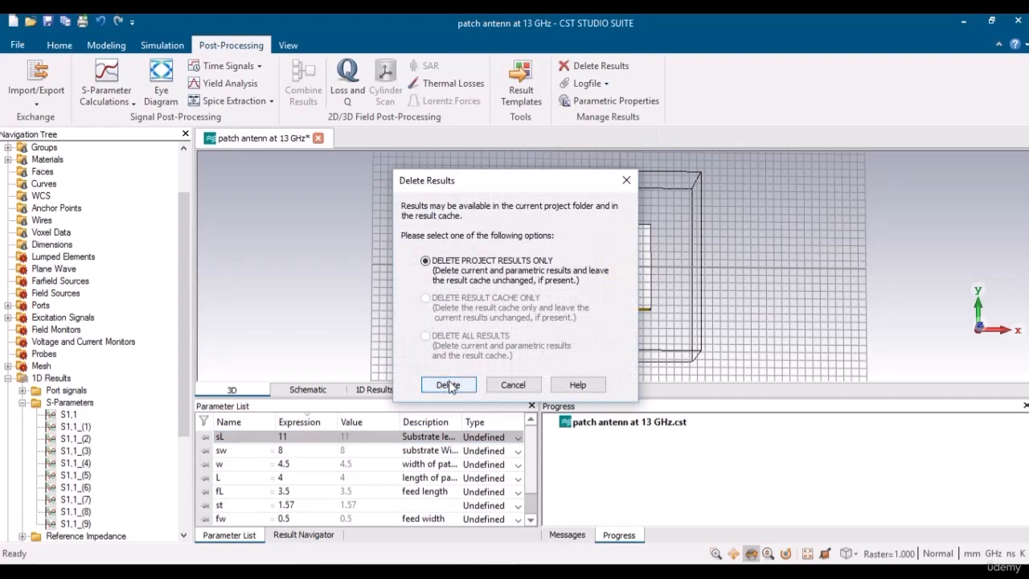
click(449, 385)
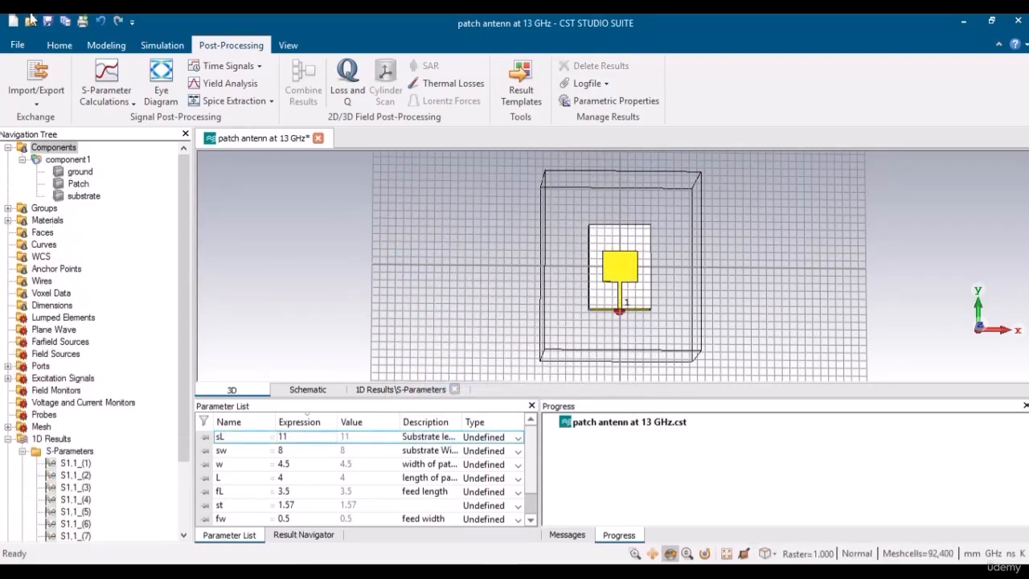
Remove the patch width w sweep from Sequence 1 in the time domain solver's parameter sweep
click(71, 46)
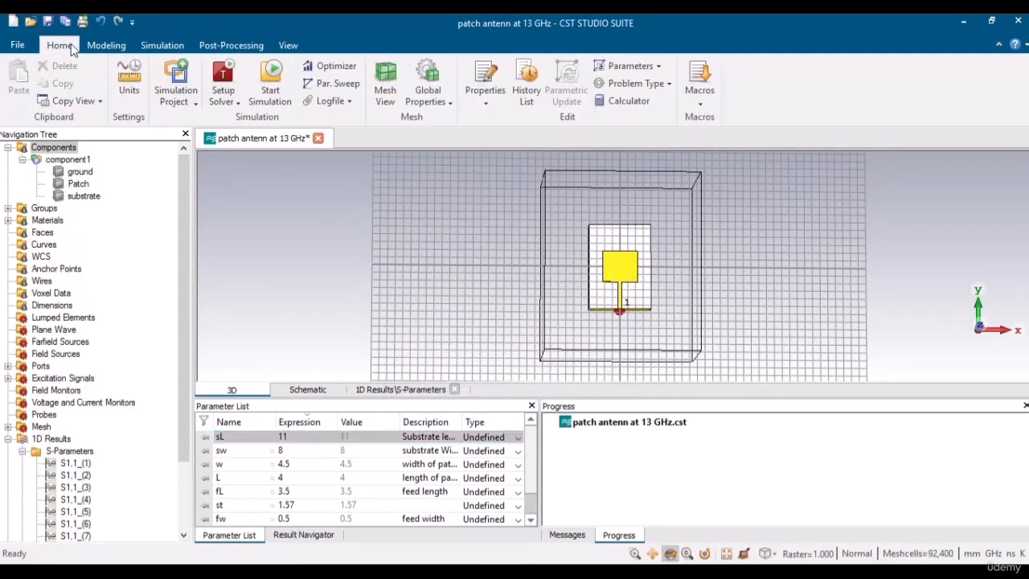
click(336, 83)
click(391, 226)
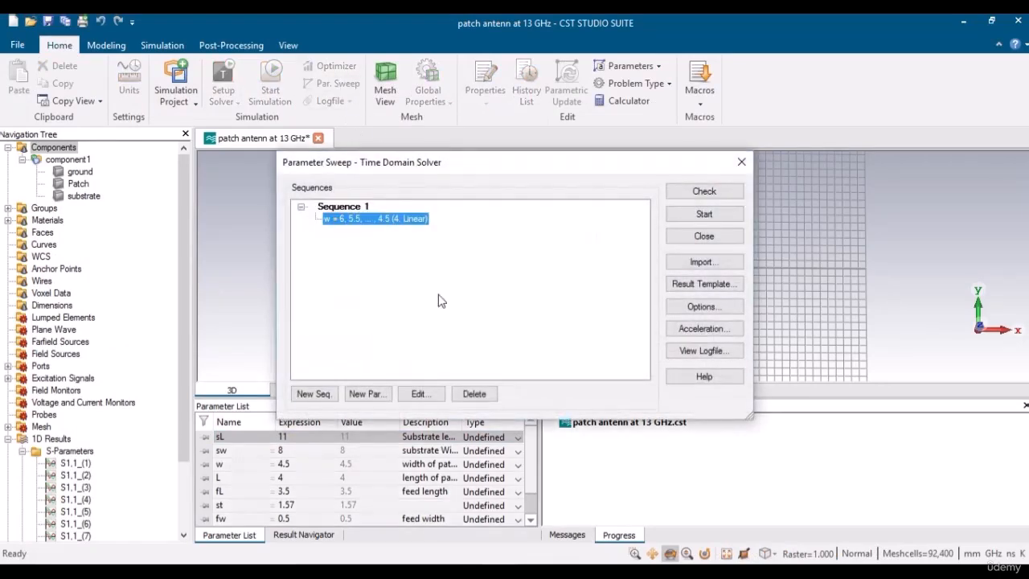
click(474, 394)
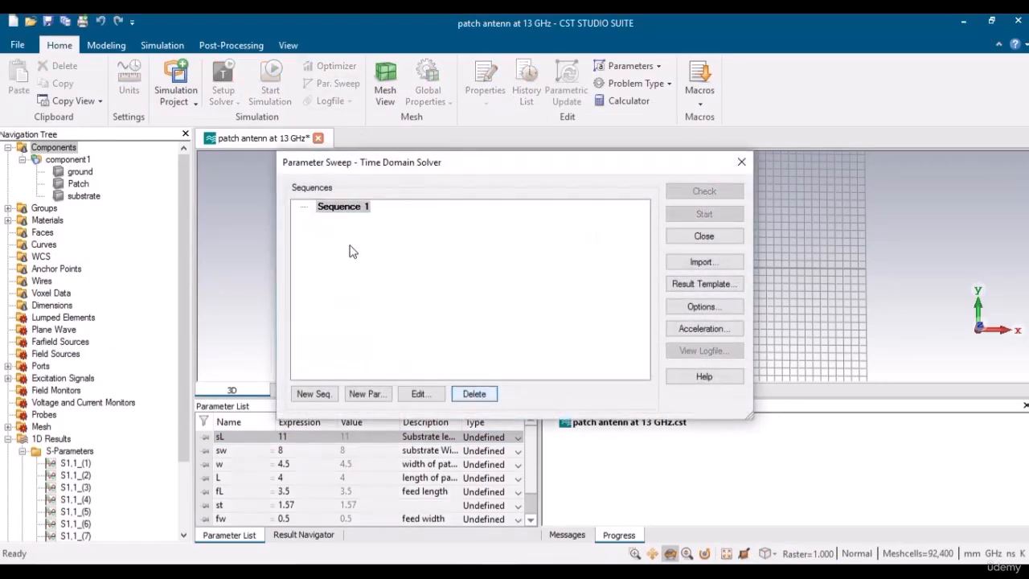
click(703, 235)
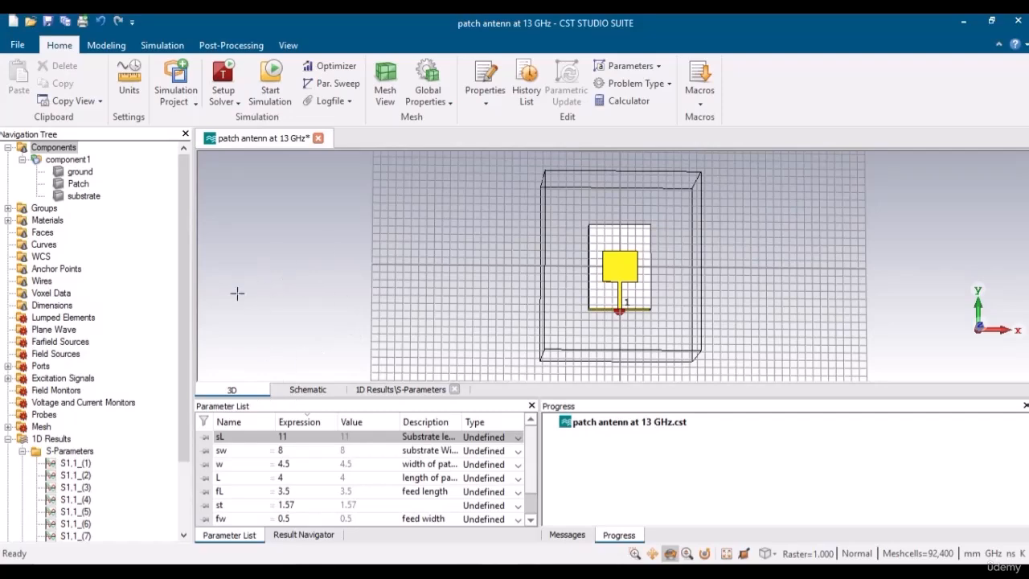
Display the remaining S-Parameters curves under 1D Results and delete the S1,1_(1) curve with its result files
click(22, 451)
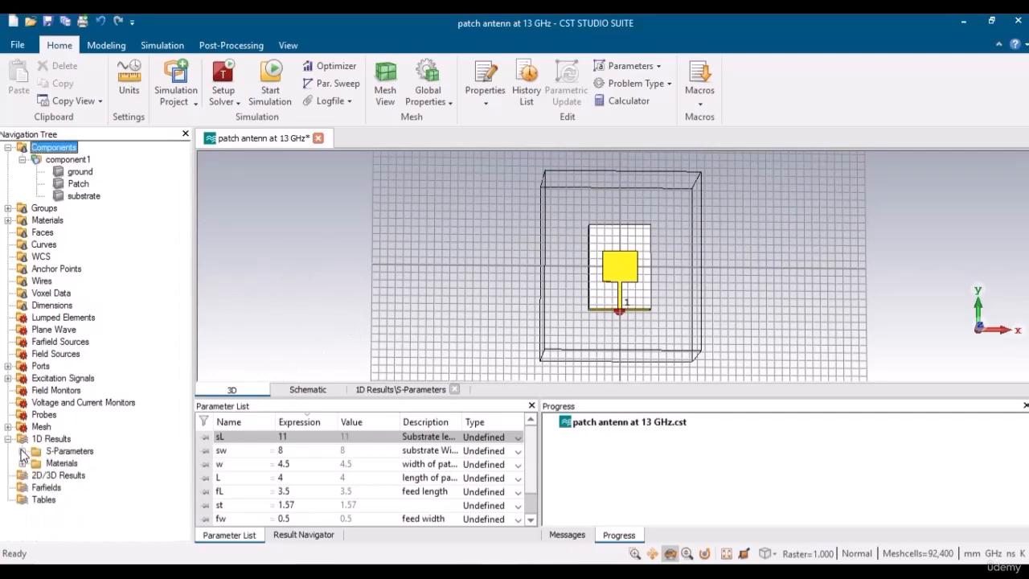
click(50, 452)
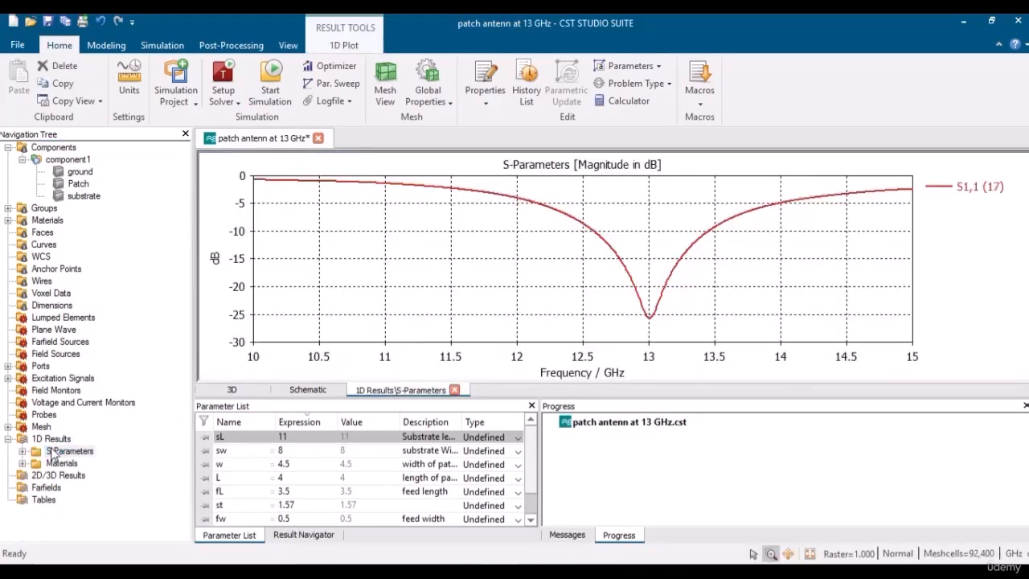
click(23, 451)
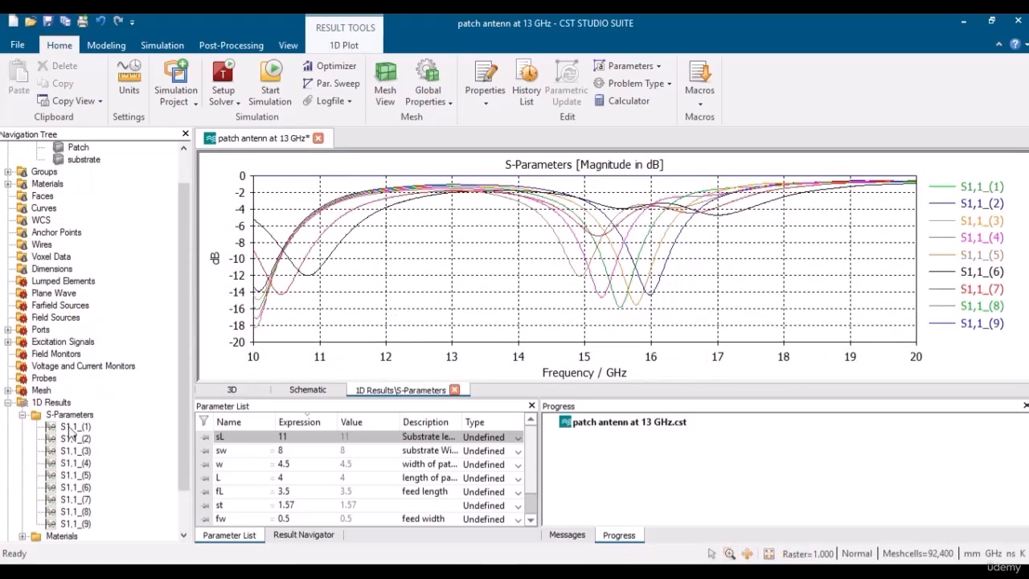
click(72, 427)
right_click(73, 426)
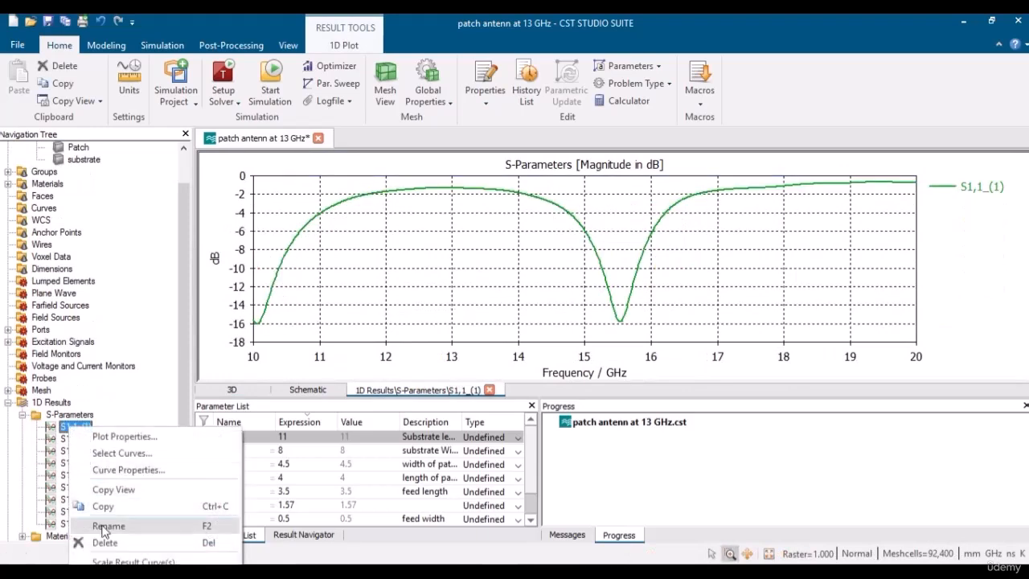
click(104, 543)
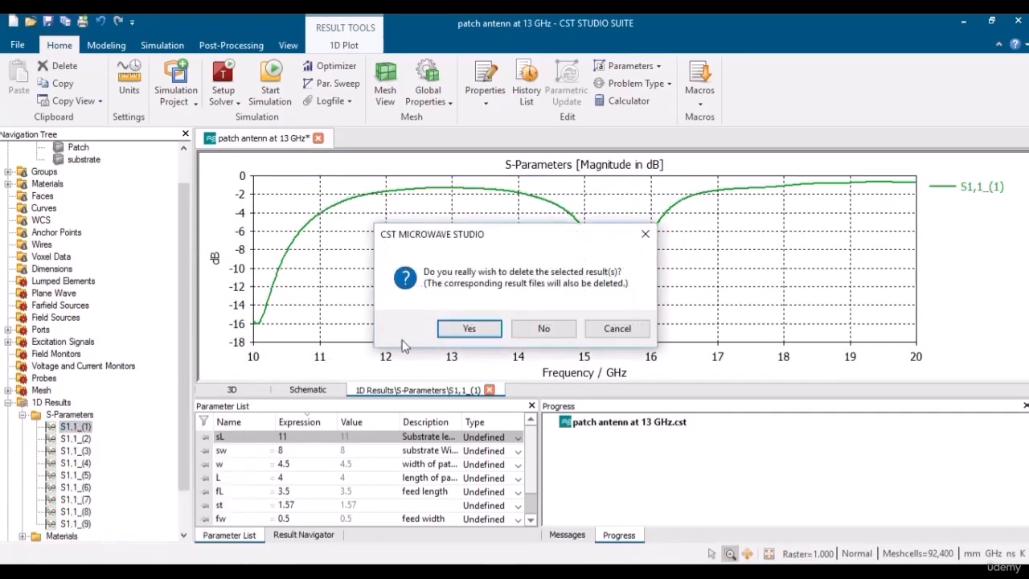
click(469, 328)
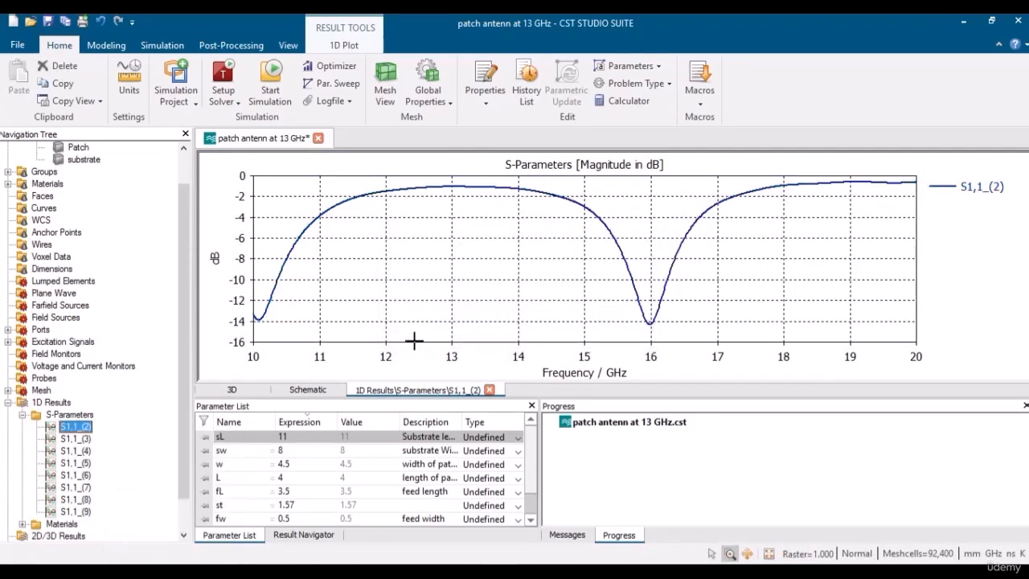
Delete the S1,1_(3) and S1,1_(5) curves from the S-Parameters results
click(89, 440)
right_click(89, 440)
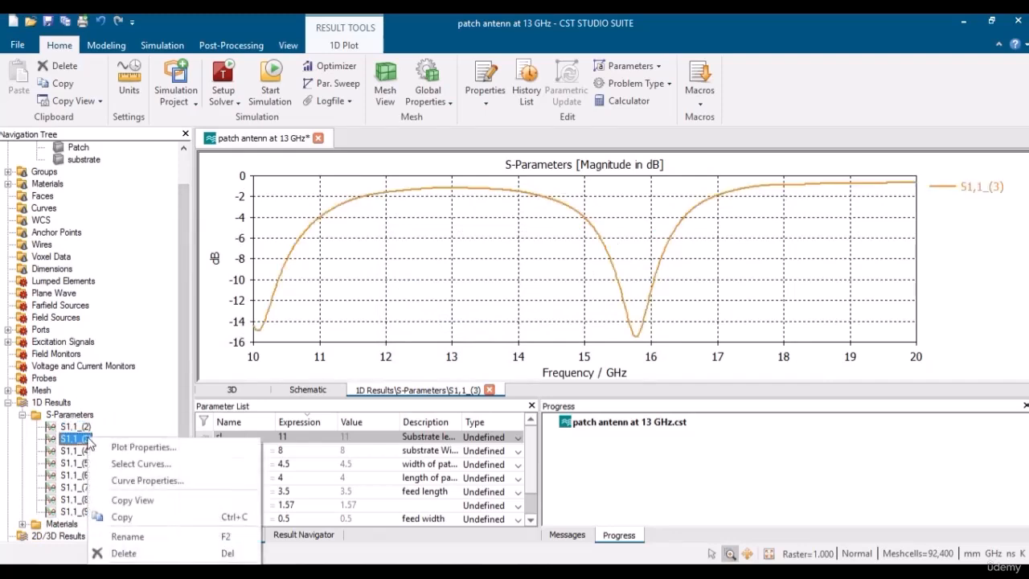
click(119, 553)
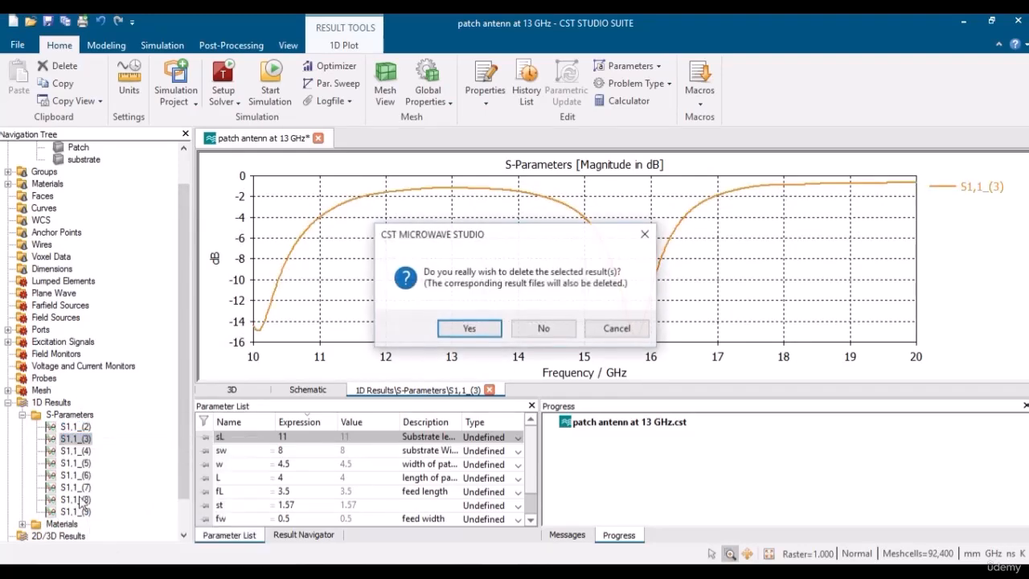
click(470, 328)
click(58, 452)
right_click(58, 452)
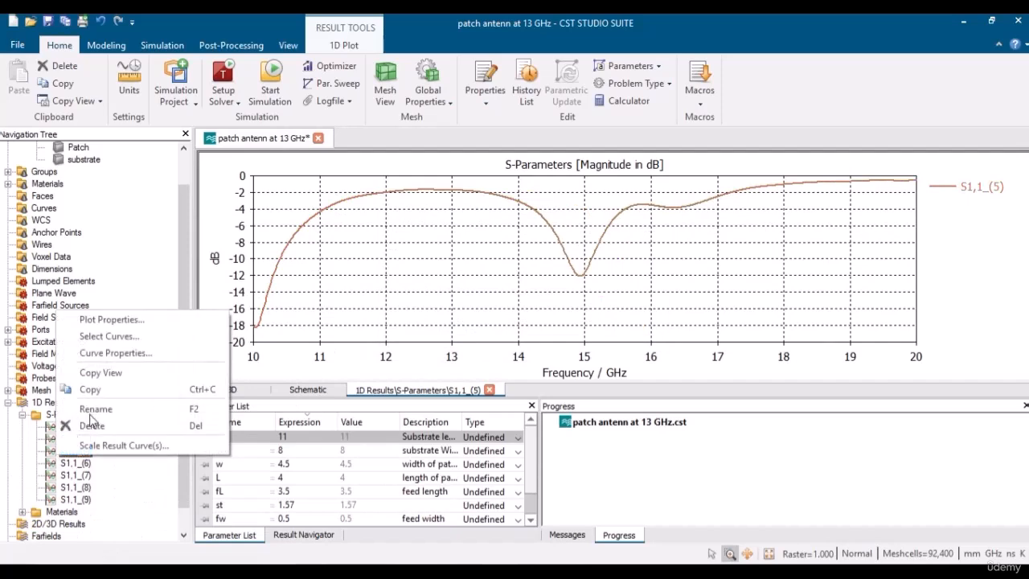
click(94, 430)
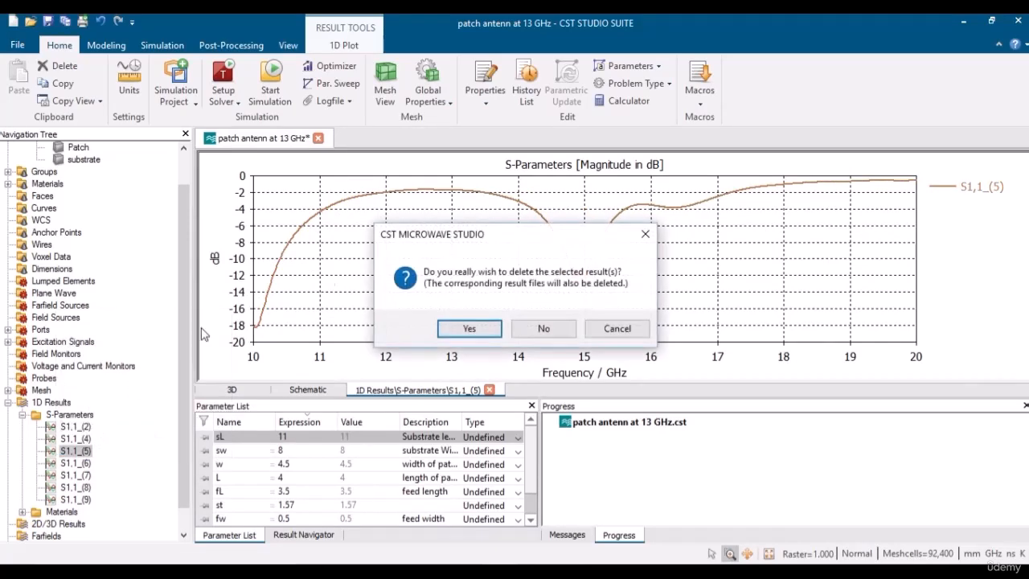
click(452, 330)
Delete the S1,1_(6) and S1,1_(4) curves from the S-Parameters results
click(53, 440)
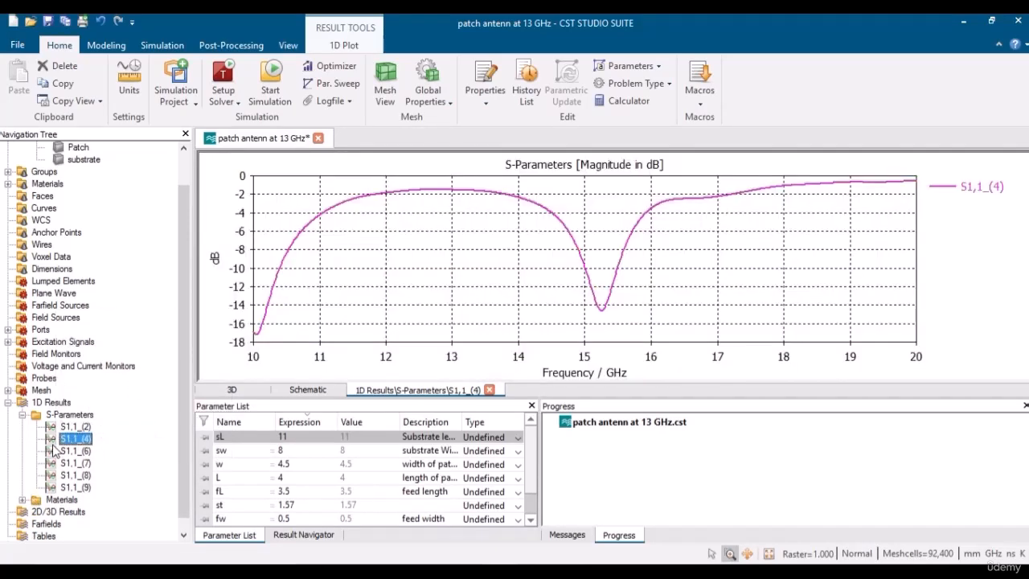
click(70, 453)
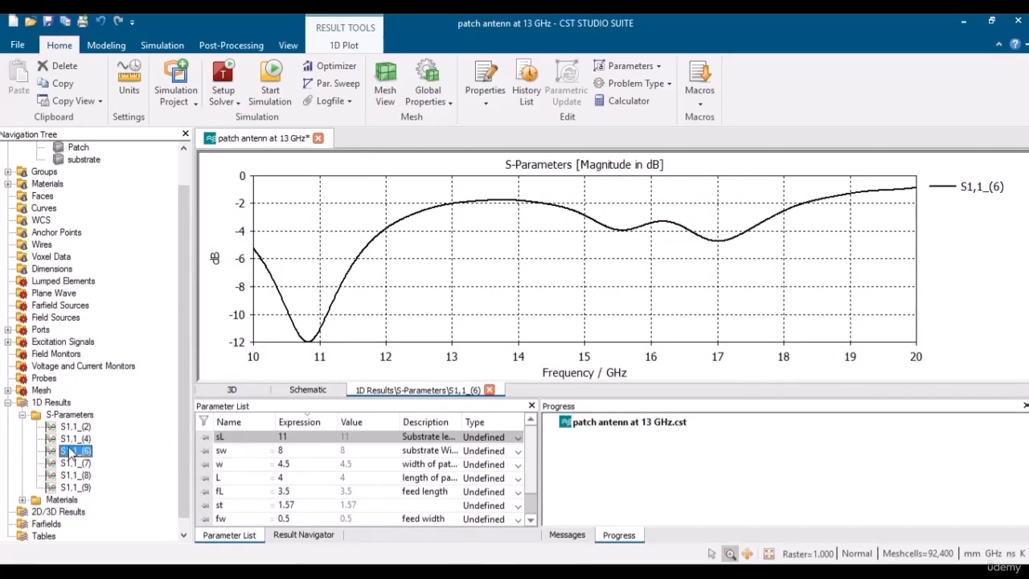
right_click(71, 453)
click(91, 545)
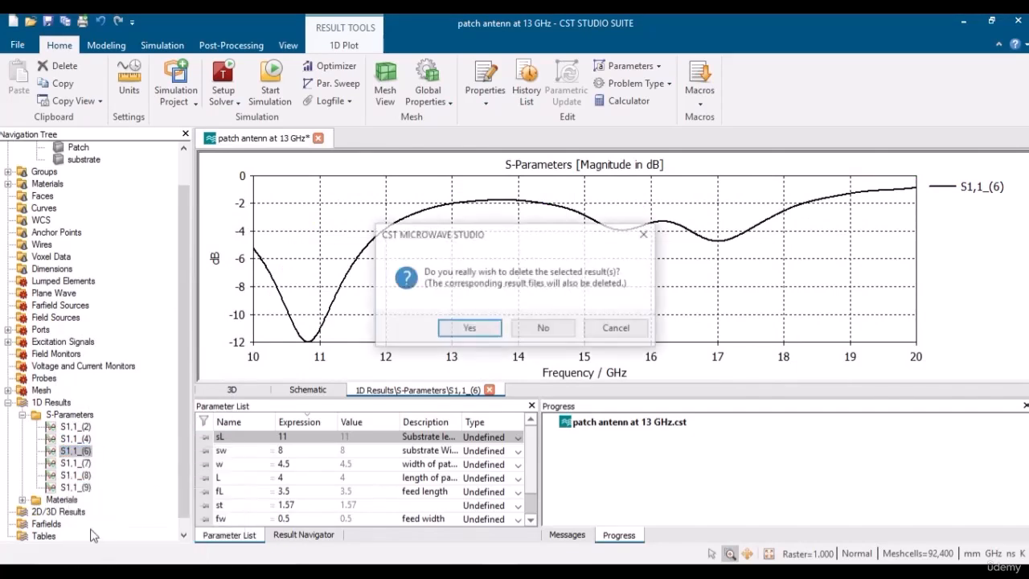
click(465, 328)
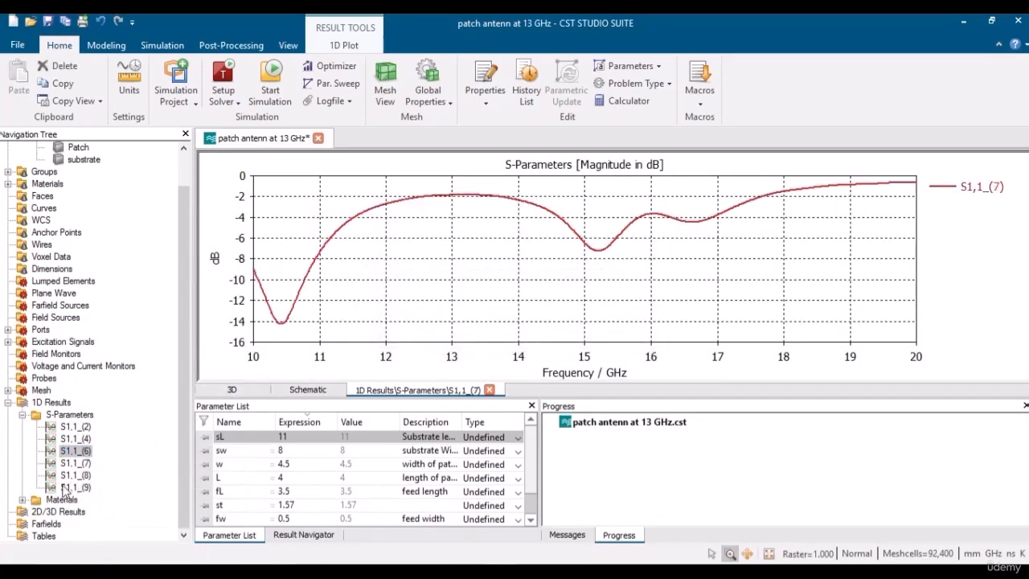
click(70, 441)
right_click(70, 442)
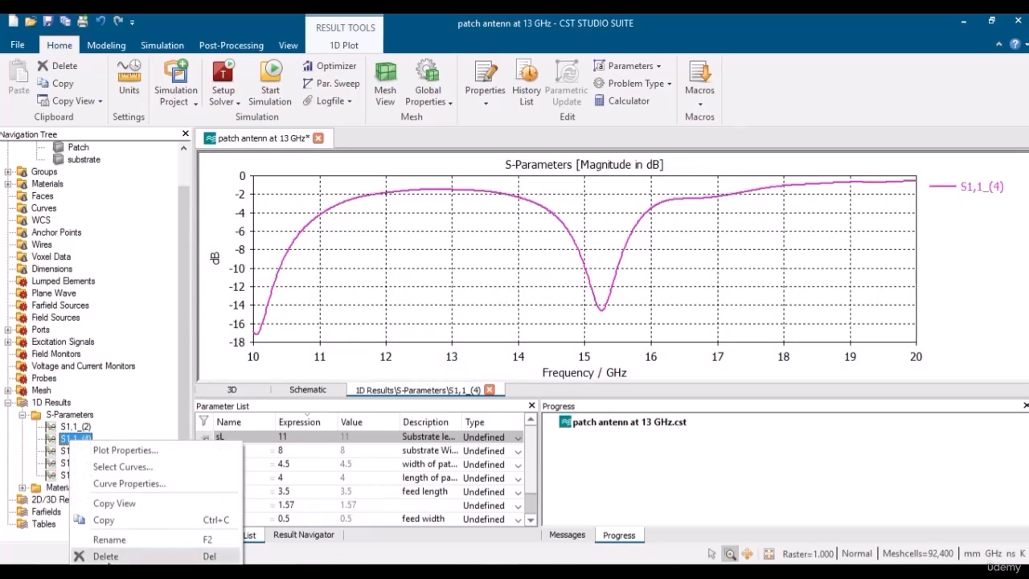
click(107, 557)
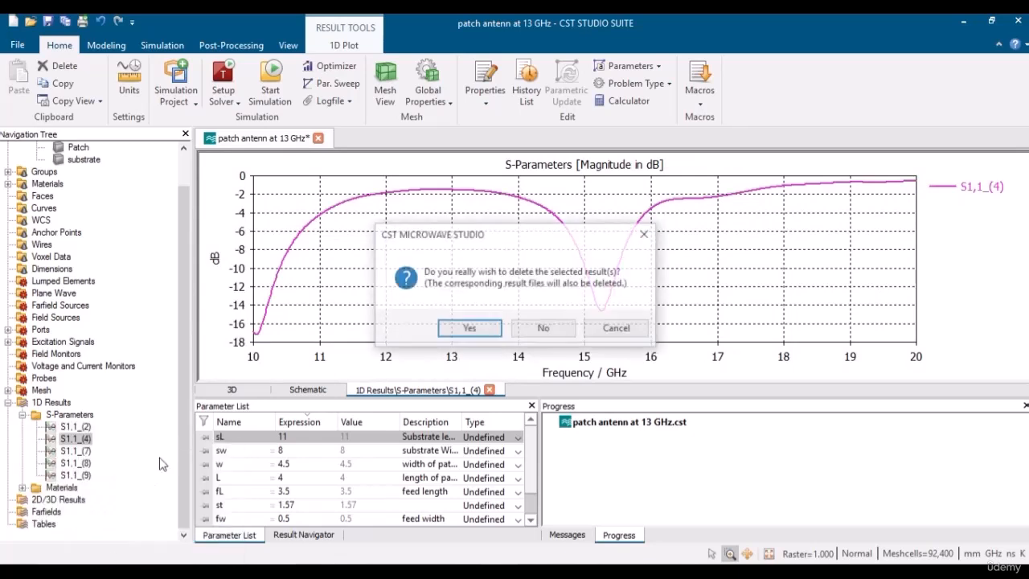
click(457, 329)
Delete the S1,1_(8) and S1,1_(2) curves from the S-Parameters results
click(71, 464)
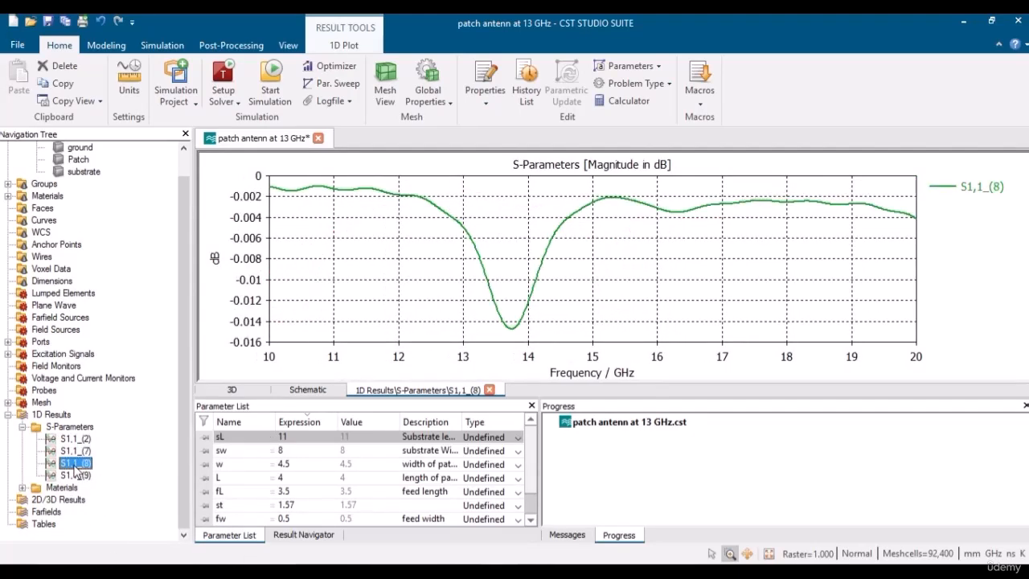
right_click(73, 467)
click(113, 435)
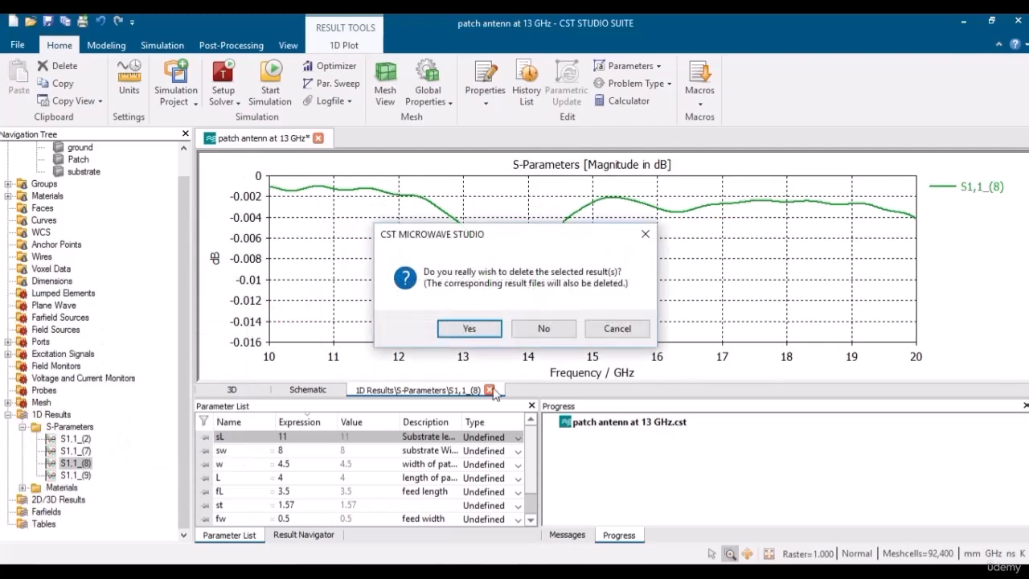
click(469, 329)
click(74, 452)
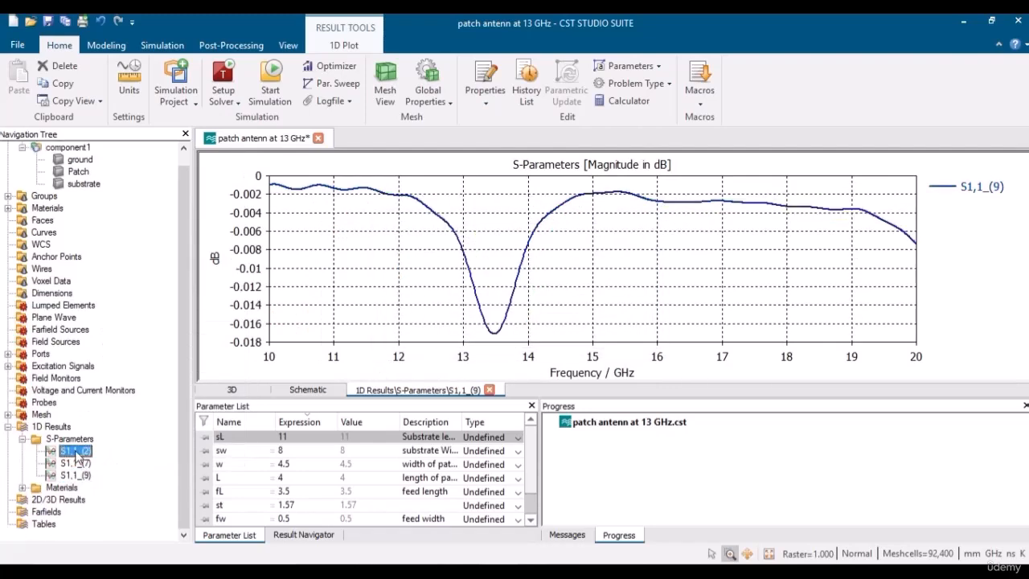
right_click(77, 455)
click(113, 421)
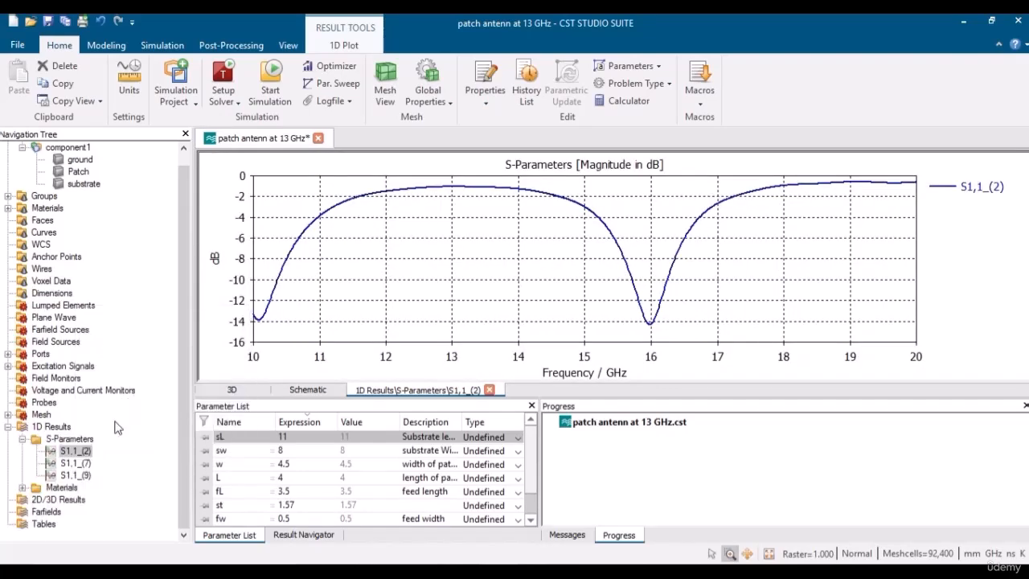
click(450, 323)
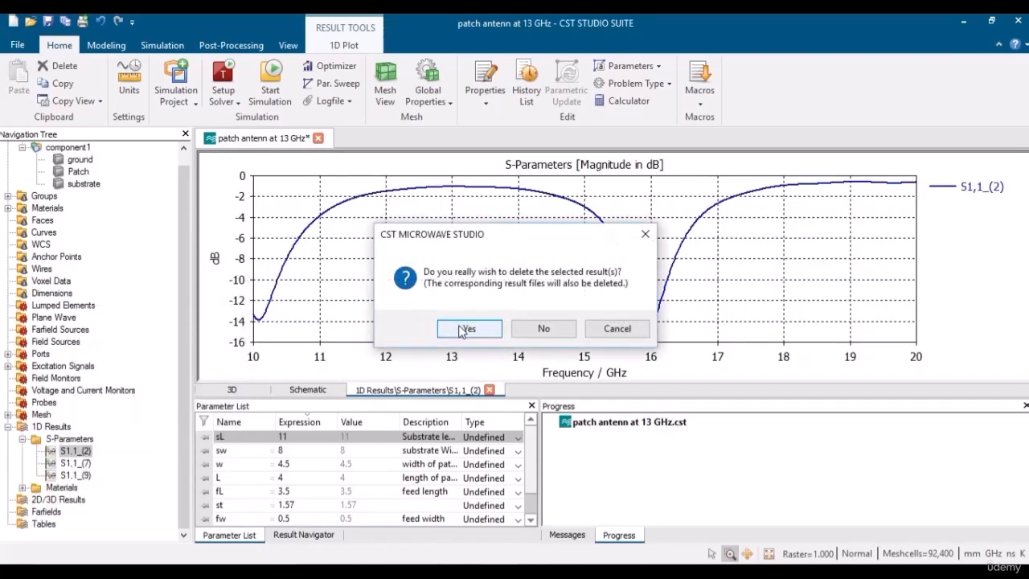
Delete the last two S-Parameters curves, S1,1_(7) and S1,1_(9), along with their result files
right_click(81, 466)
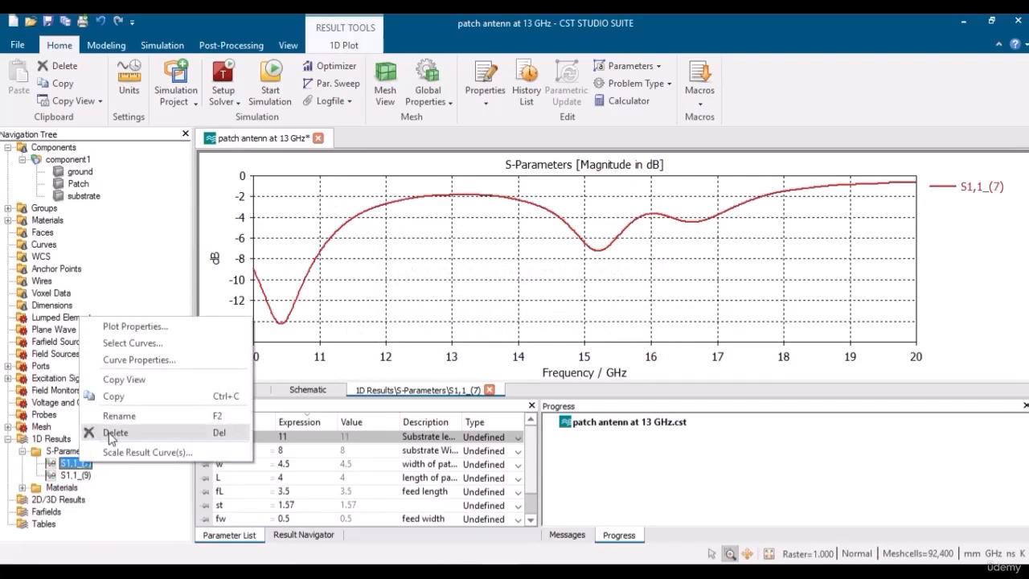
click(110, 432)
click(468, 329)
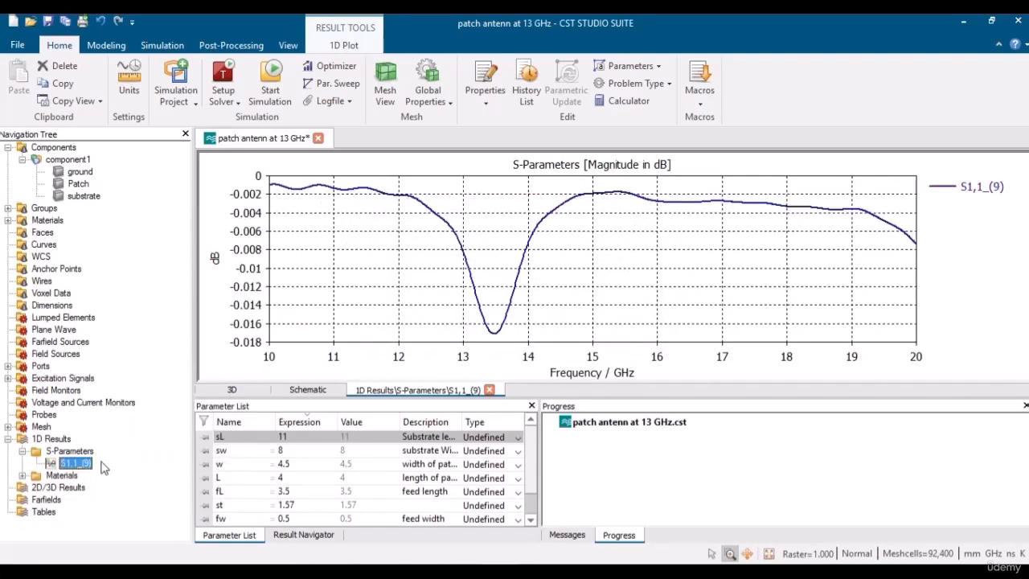
right_click(80, 469)
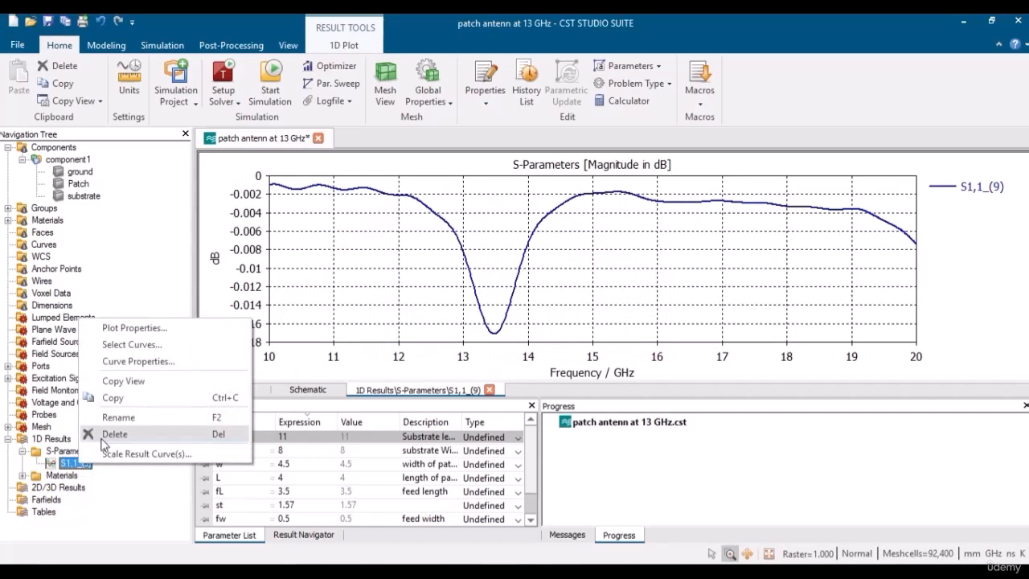
click(96, 432)
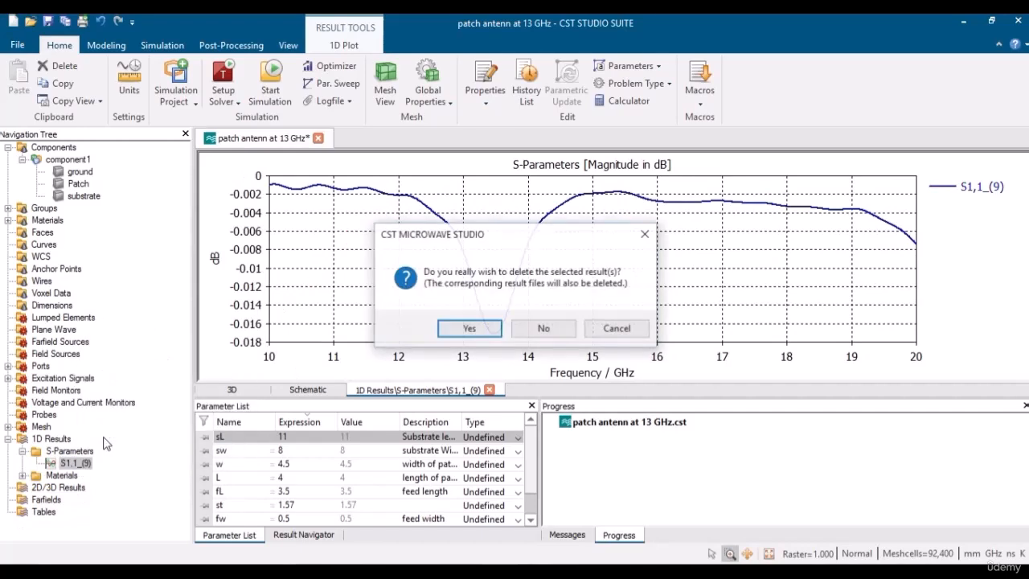
click(452, 328)
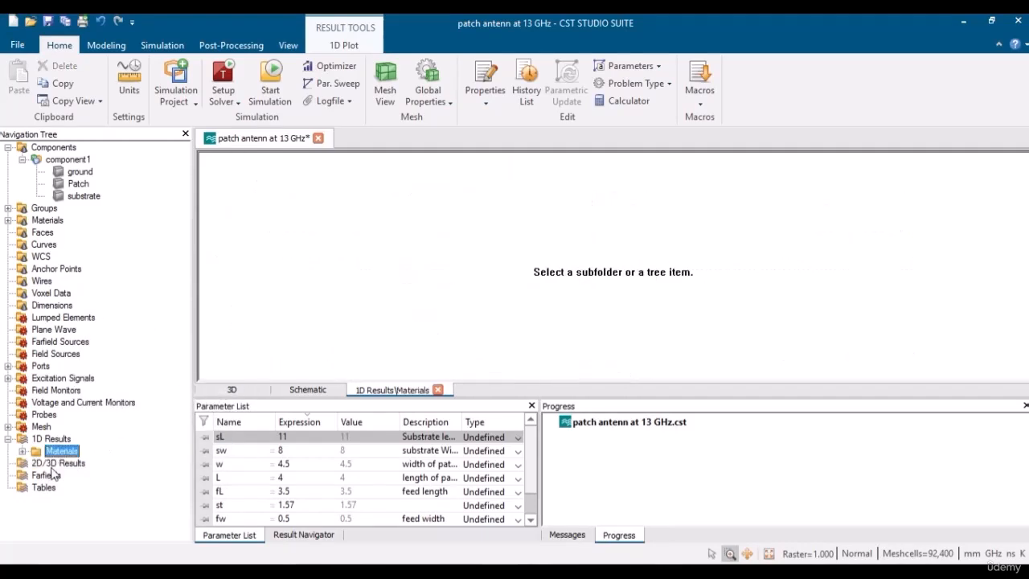
Return to the 3D model view and run the time domain simulation with the current parameters
click(232, 389)
click(232, 390)
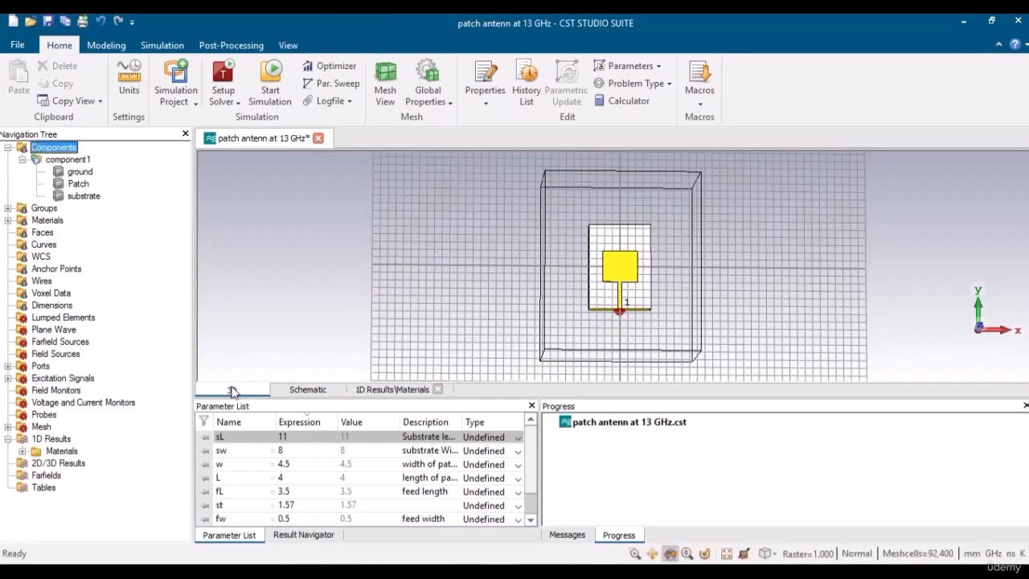
click(271, 81)
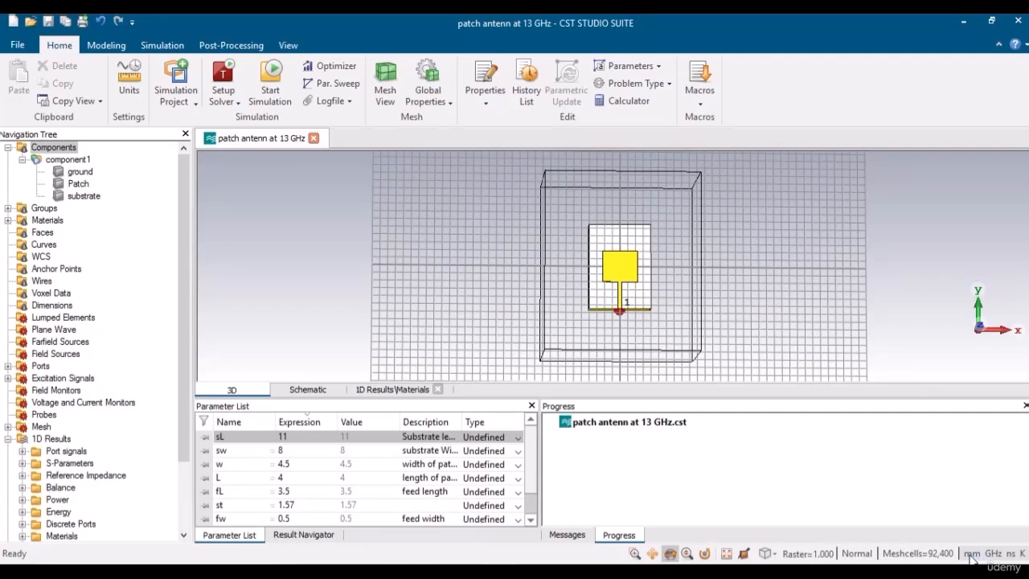
Display the new S1,1 curve and inspect its resonance dip near 13 GHz up close
click(22, 463)
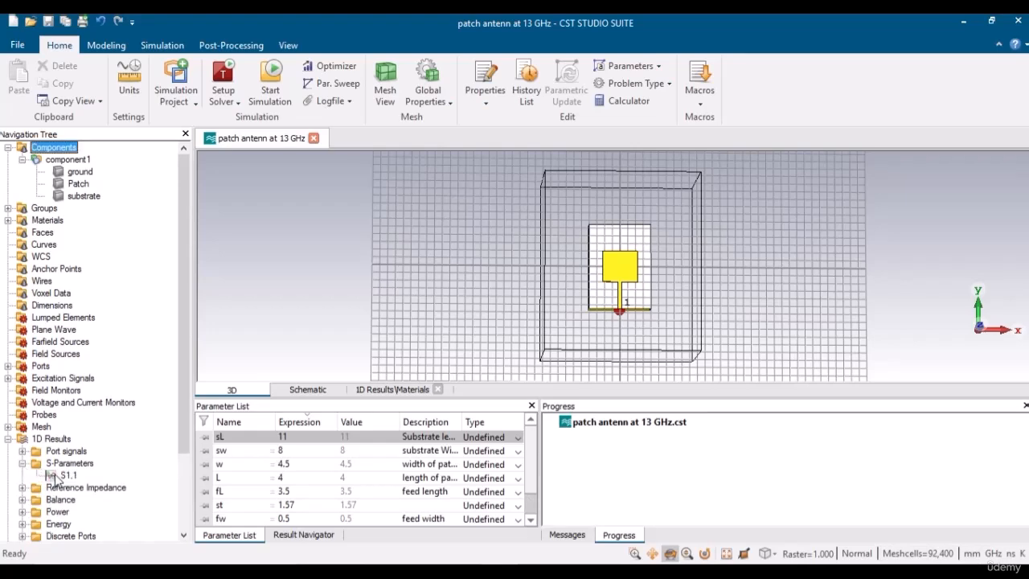
click(56, 476)
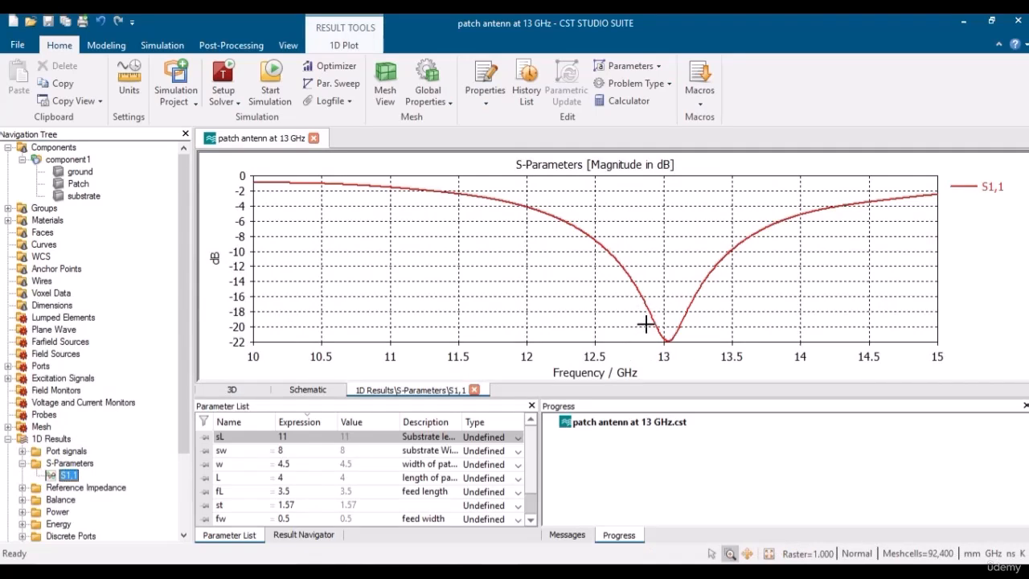
drag(646, 324, 702, 375)
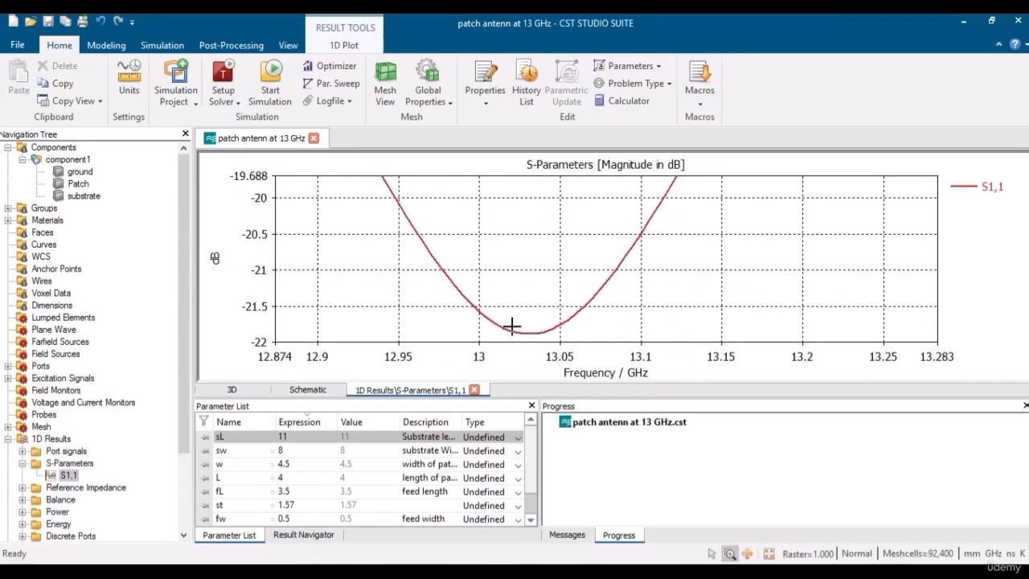
key(space)
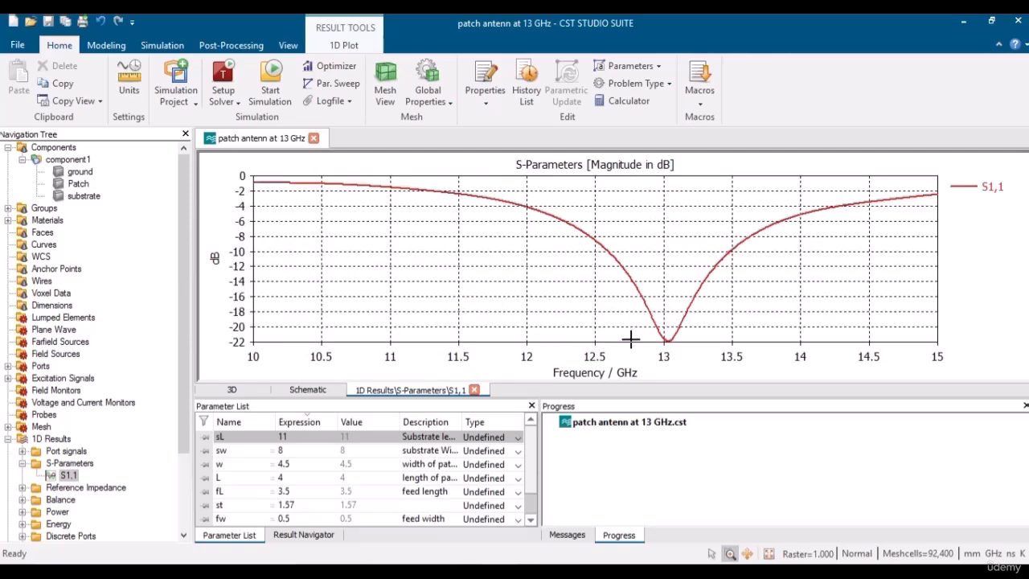
drag(642, 328, 675, 360)
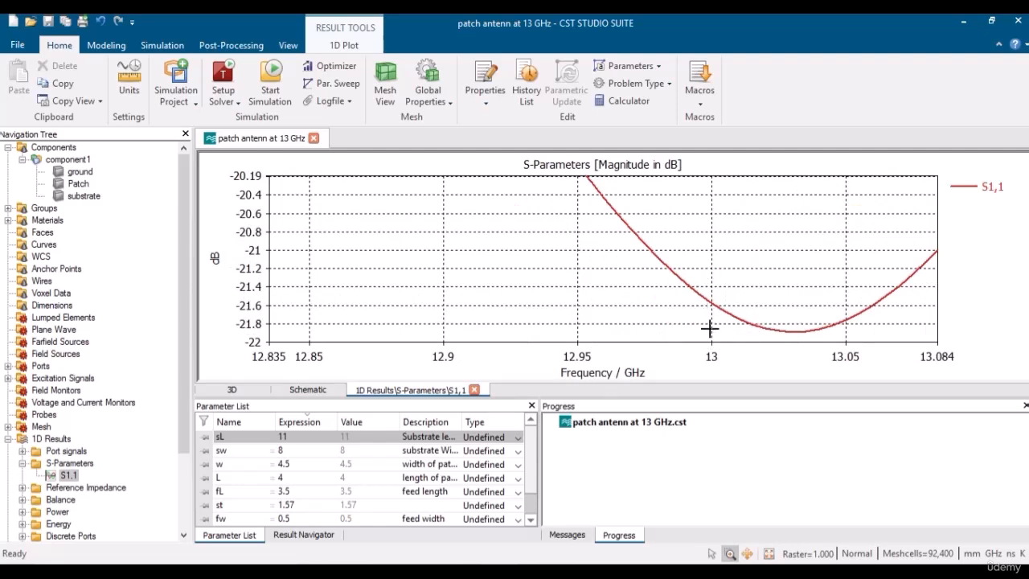
key(space)
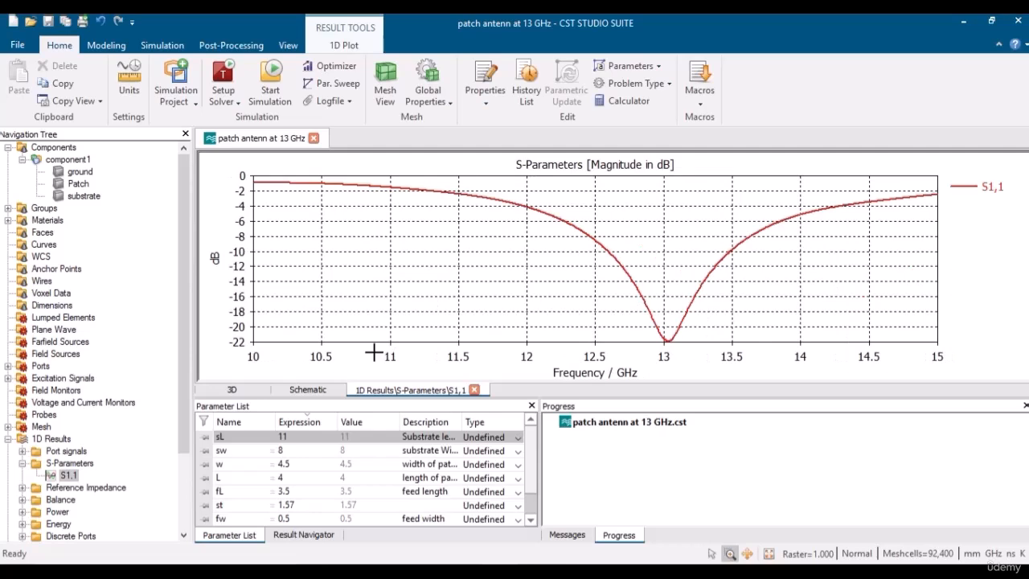
Add the patch width w to Sequence 1 of the parameter sweep as a linear sweep ending at 5
click(267, 390)
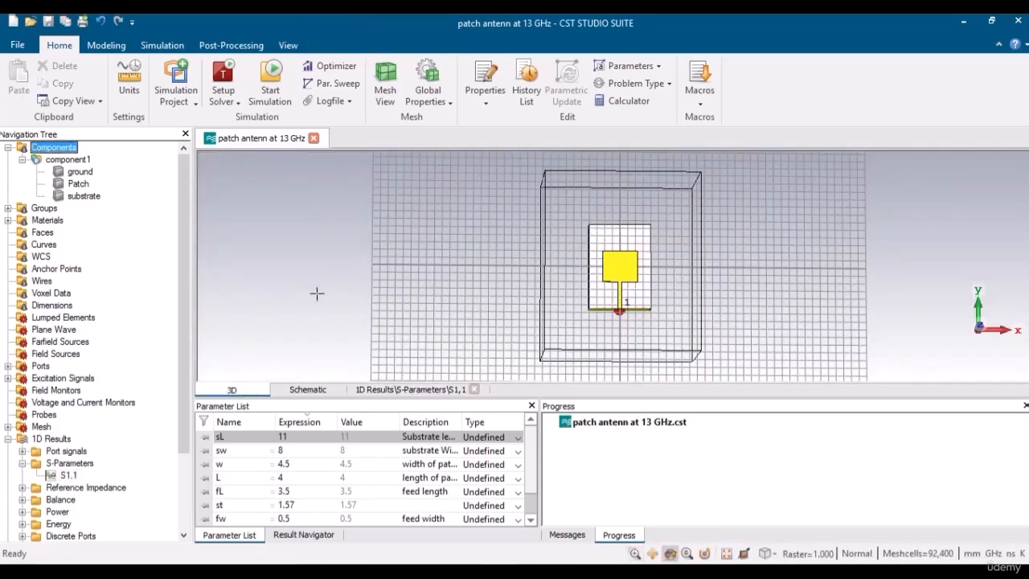
click(341, 85)
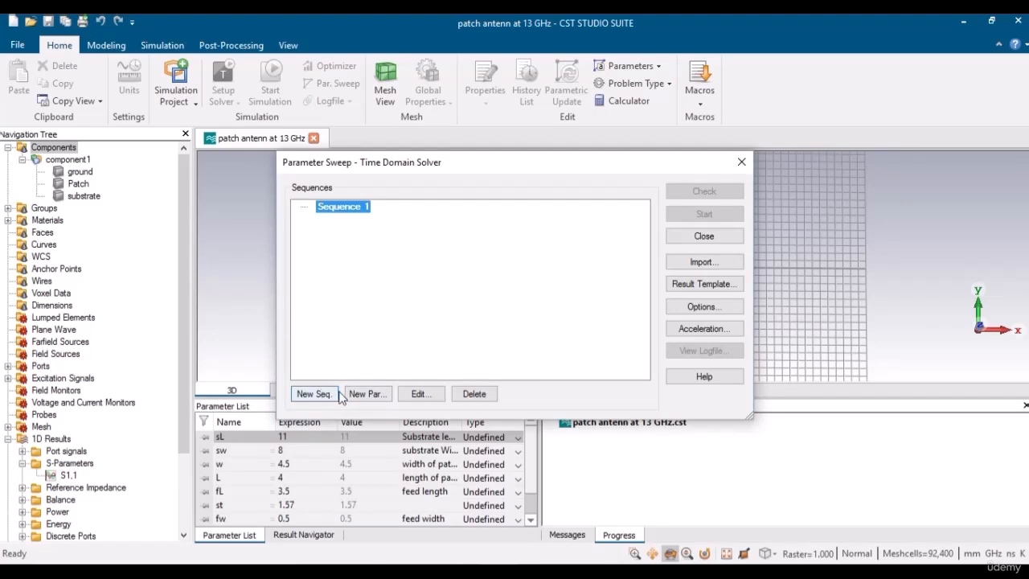
click(358, 395)
click(484, 241)
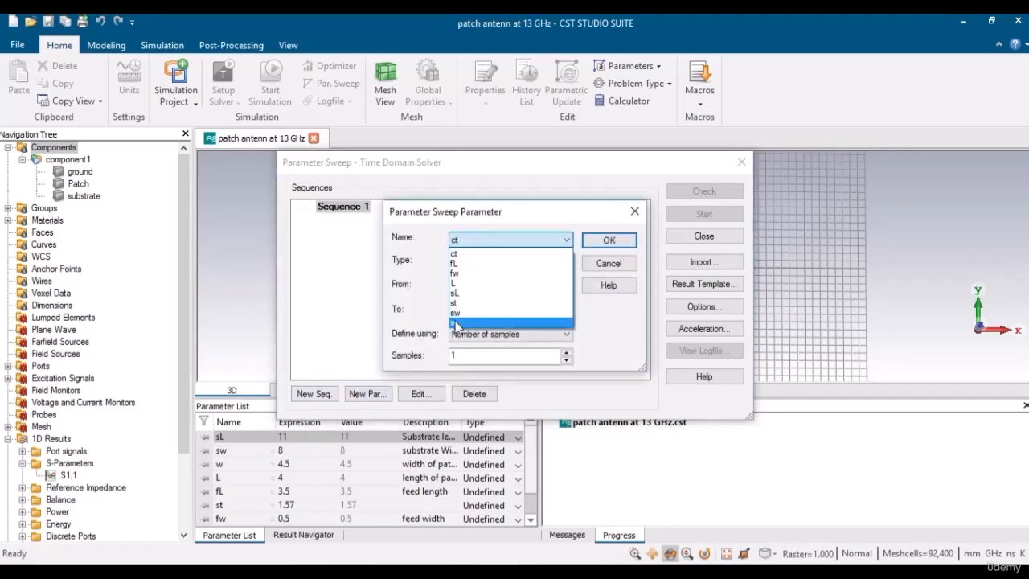
click(457, 322)
click(465, 286)
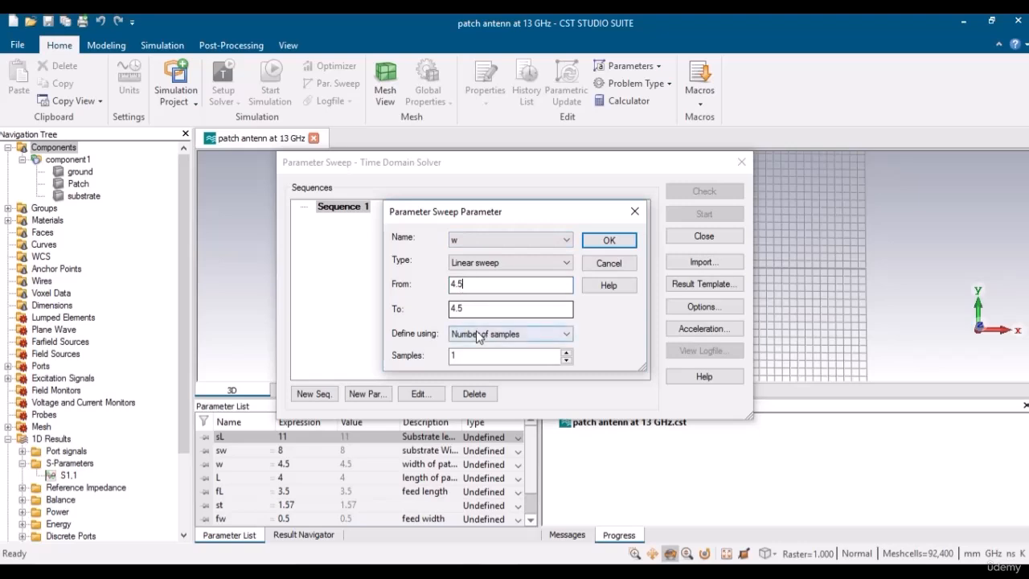
click(471, 309)
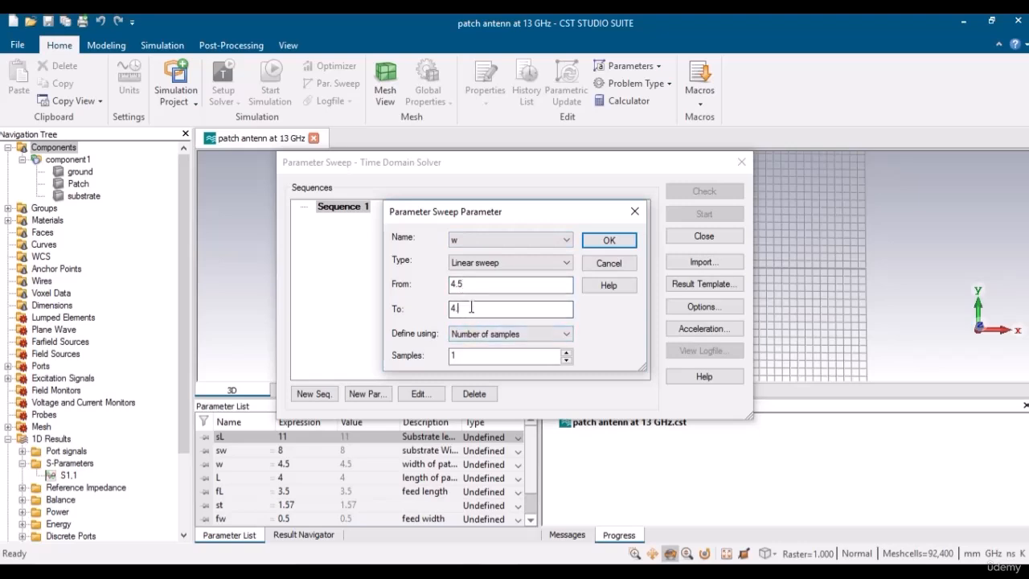
key(BackSpace)
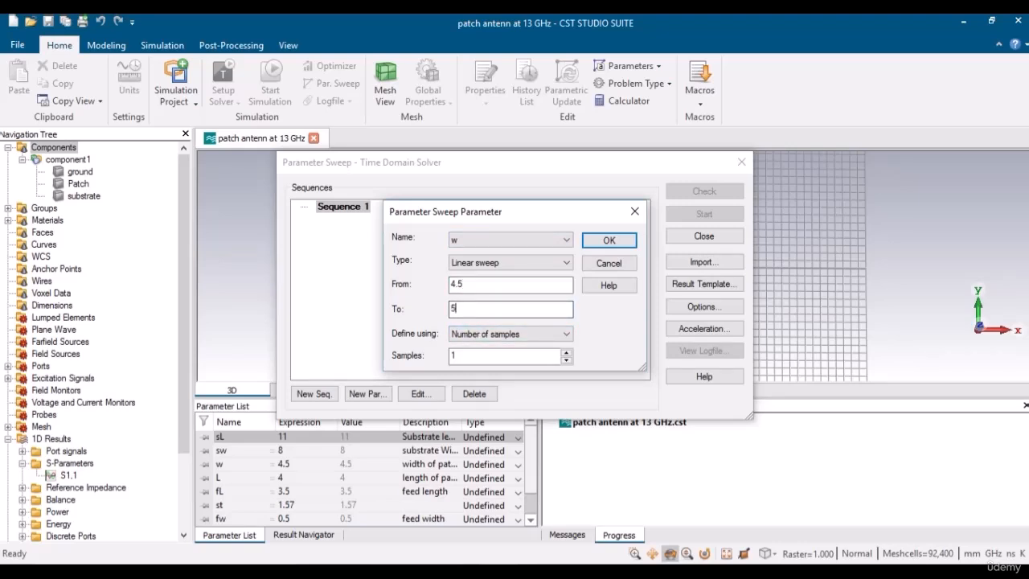
Define the w sweep by a step width of 0.2, starting from 4.4, and accept the parameter
click(471, 335)
click(469, 359)
click(467, 355)
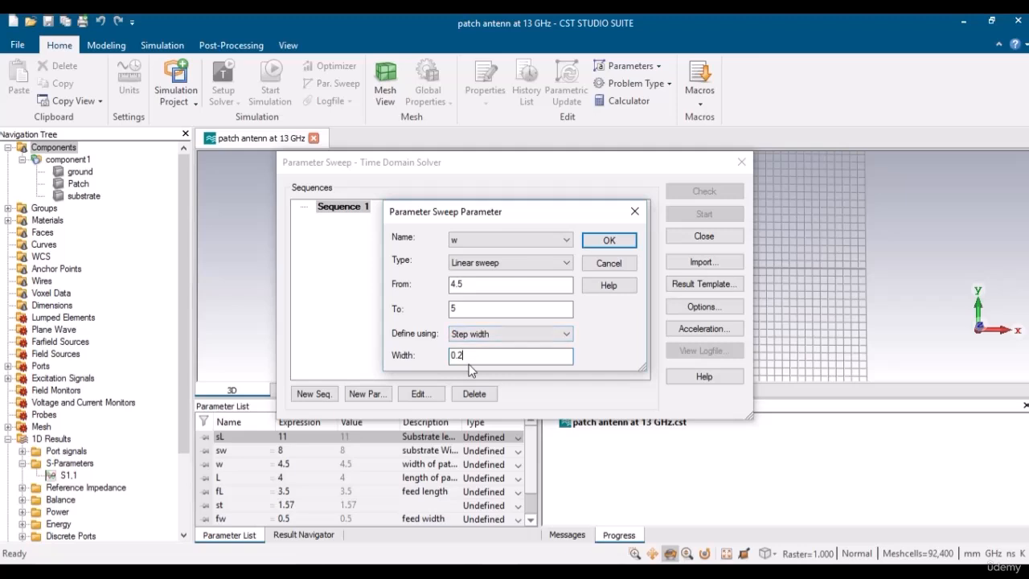
click(470, 283)
click(464, 308)
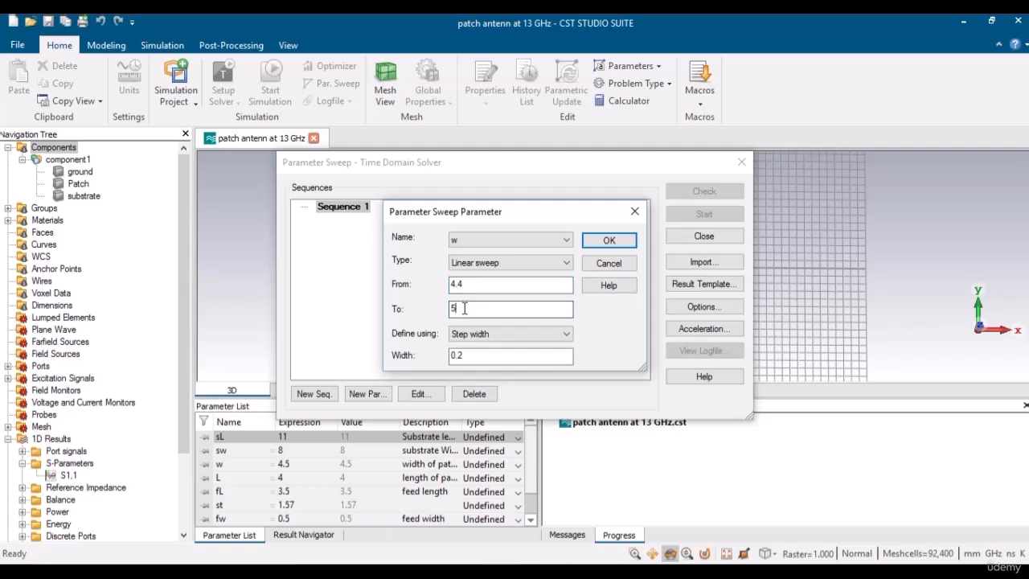
click(469, 355)
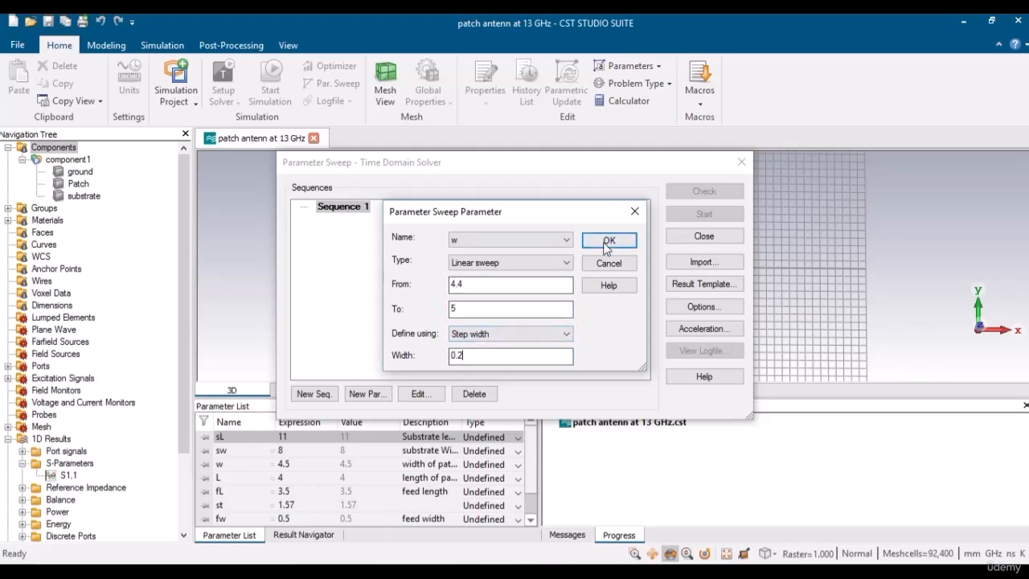
click(605, 239)
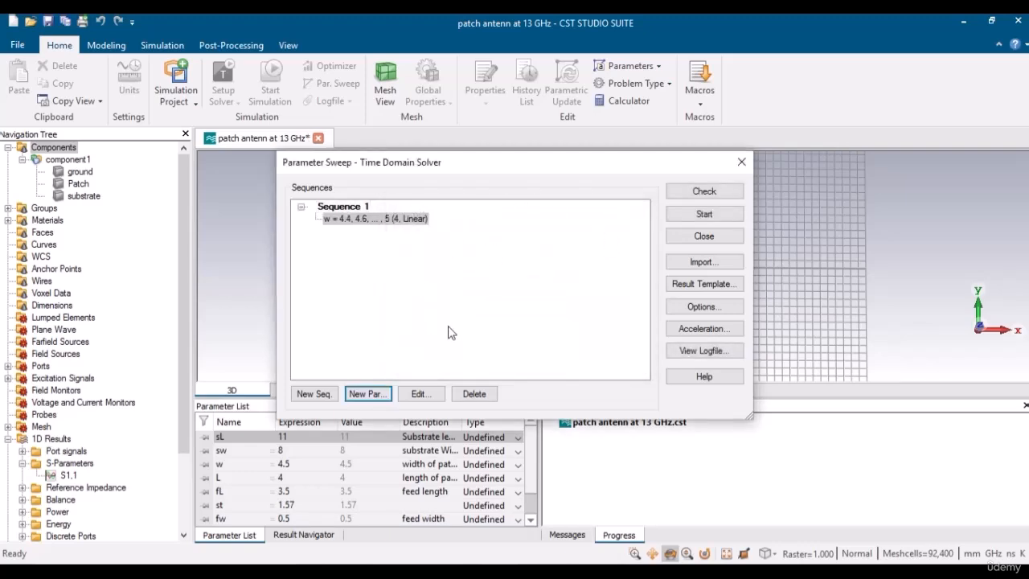
Start the parameter sweep, deleting the current results while keeping parametric results and cache
drag(518, 170, 365, 75)
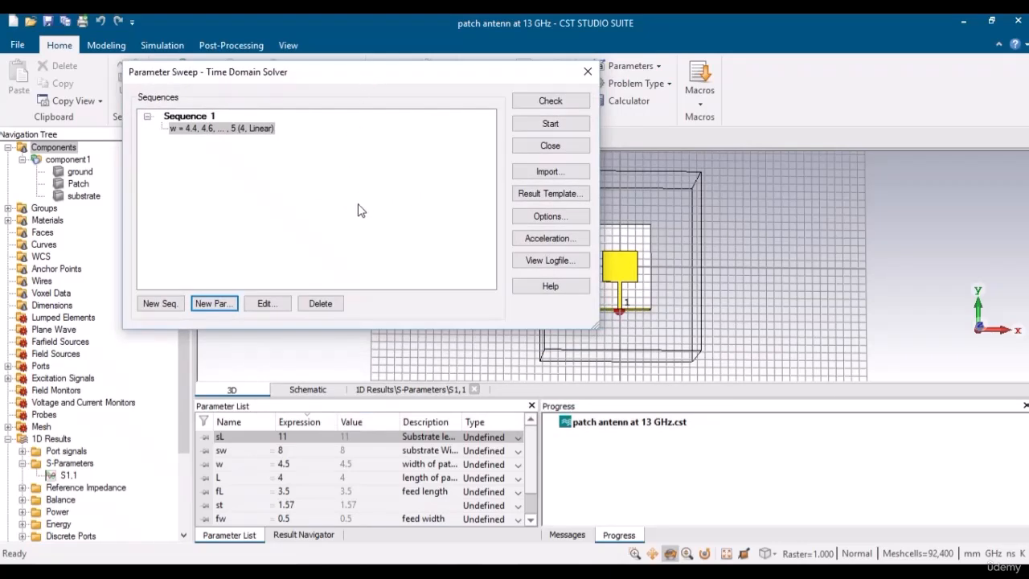
click(552, 124)
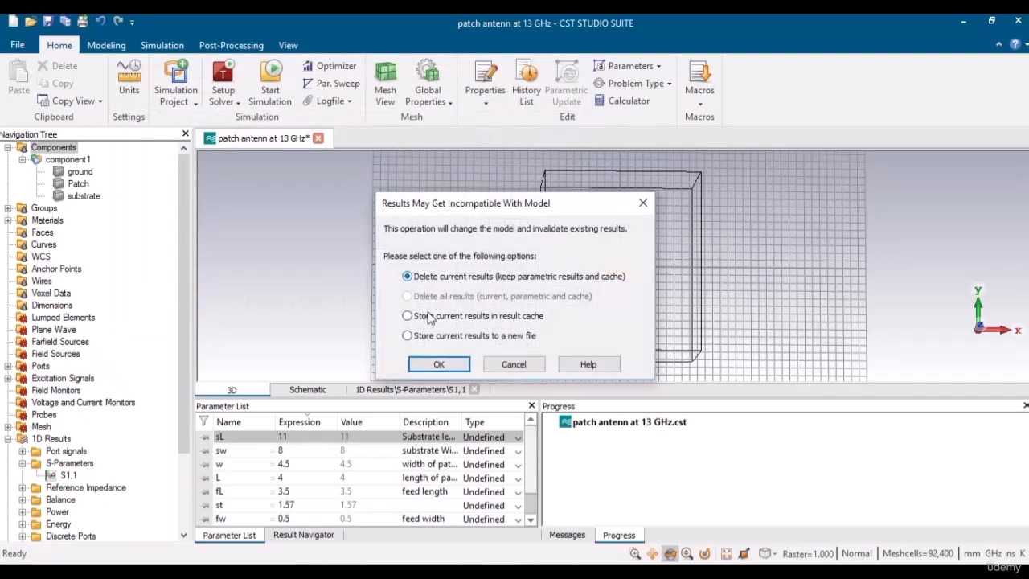
click(435, 363)
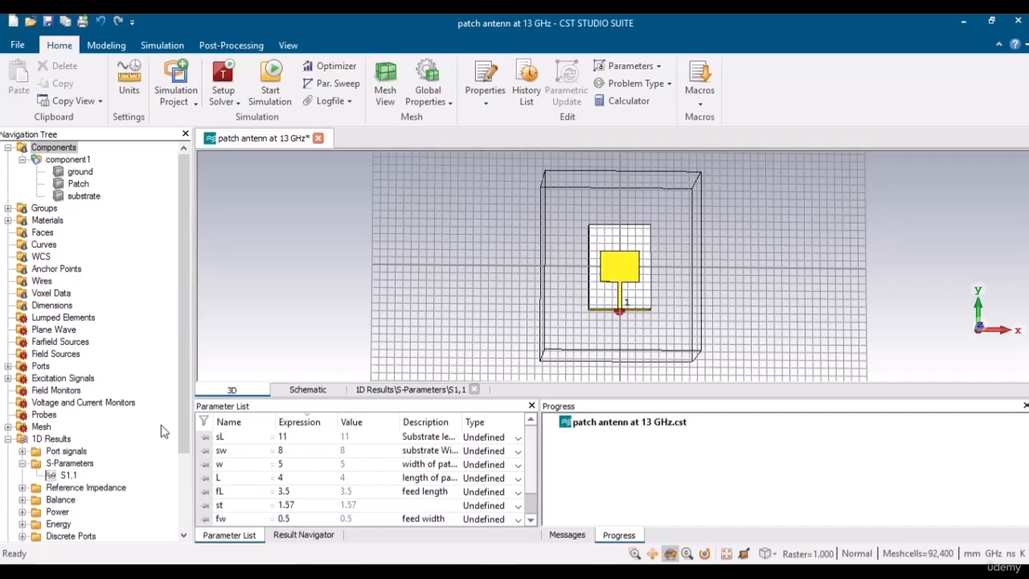
Display the parametric S1,1 curves for all swept patch widths in the S-Parameters results
double_click(80, 465)
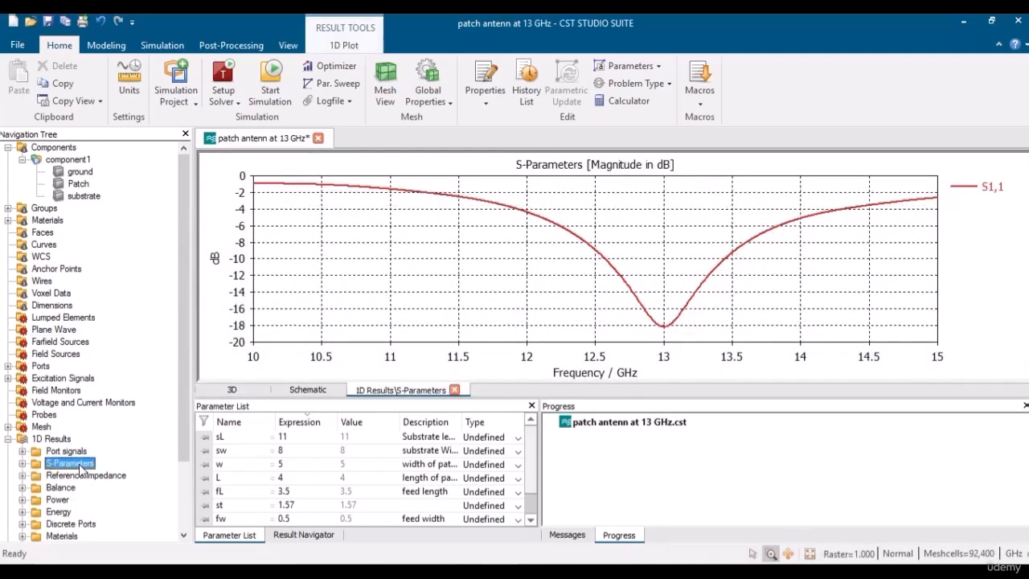
click(63, 330)
click(394, 392)
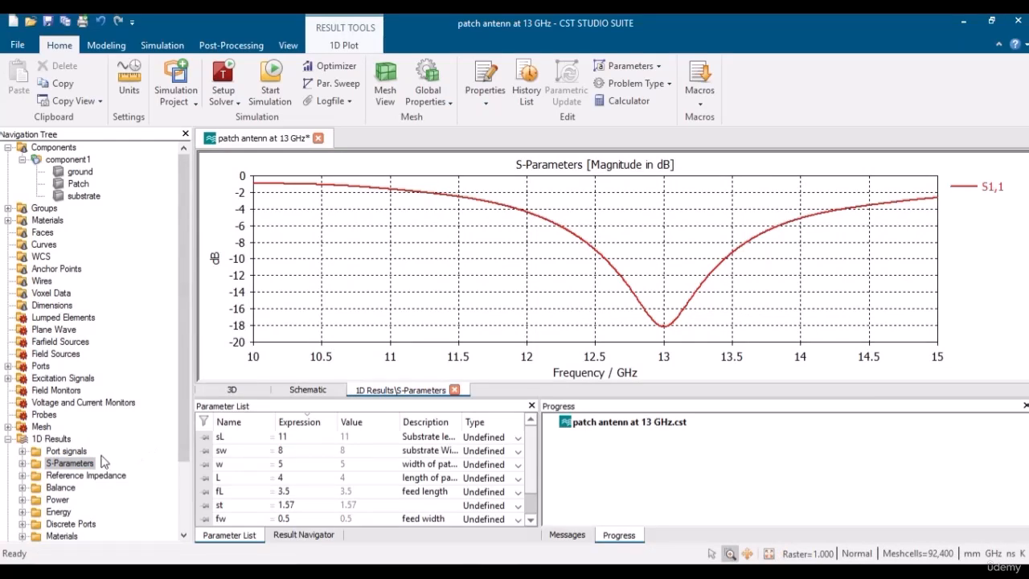
click(22, 464)
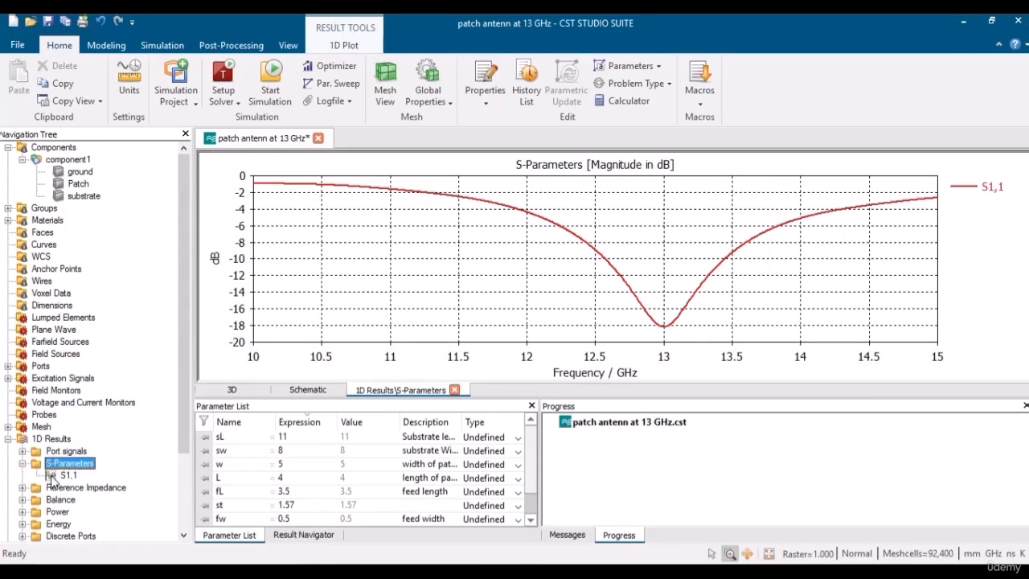
click(50, 475)
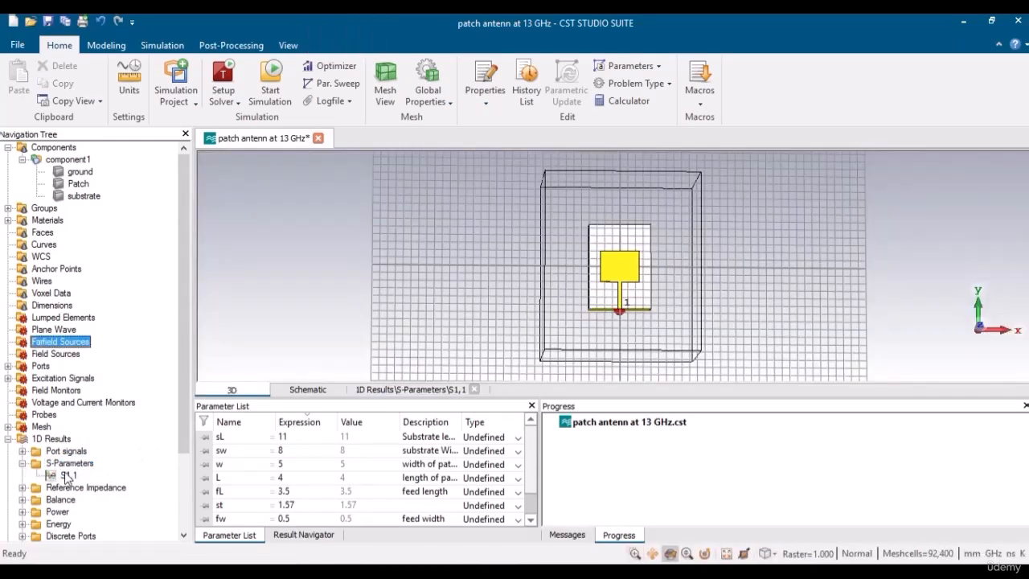
click(67, 477)
click(232, 390)
click(440, 390)
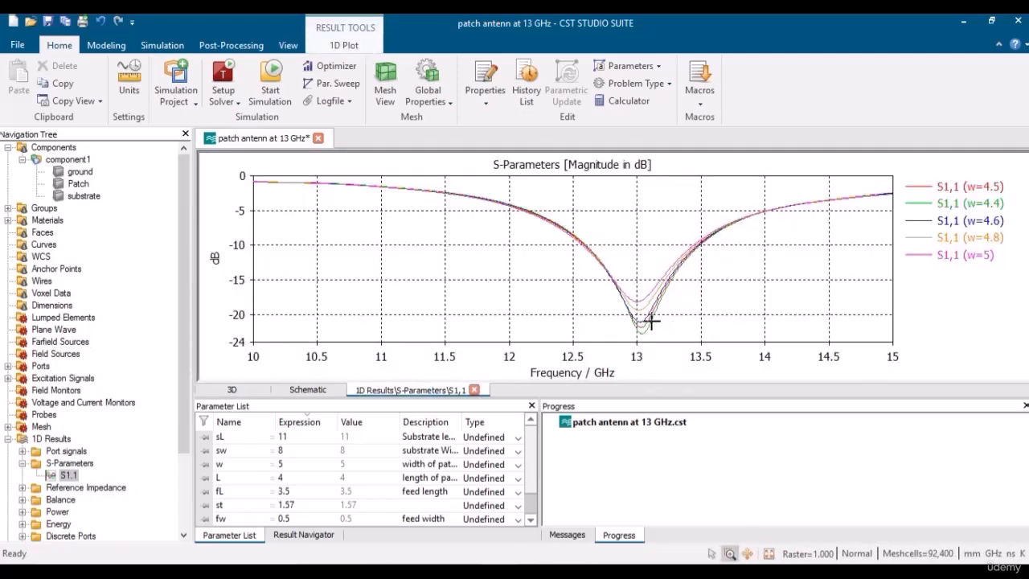
Compare the S1,1 curves for w=4.5, 4.4, 4.6, 4.8 and 5 by highlighting each one, rechecking w=4.5 against w=4.4
click(954, 188)
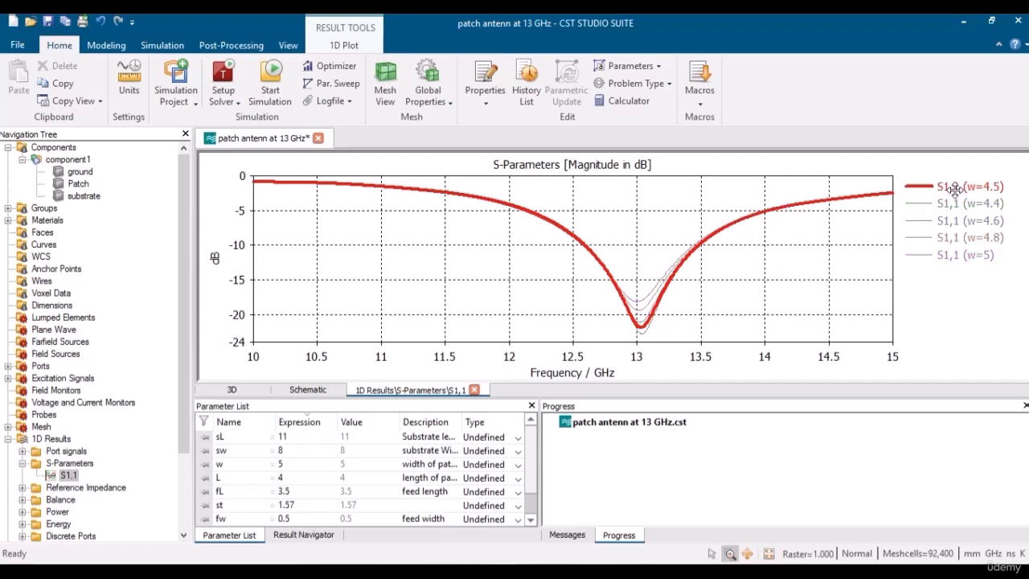
click(960, 204)
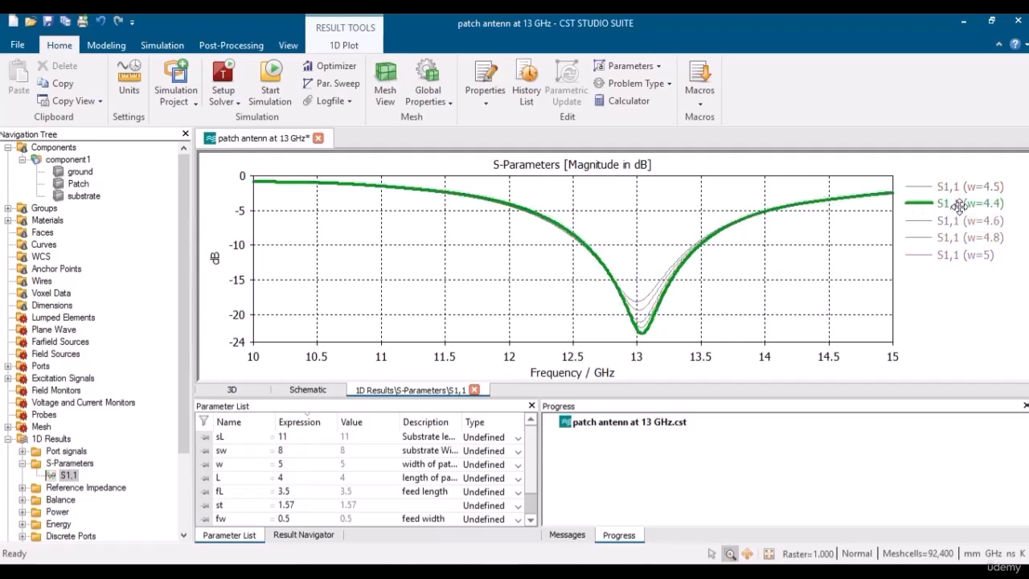
click(968, 221)
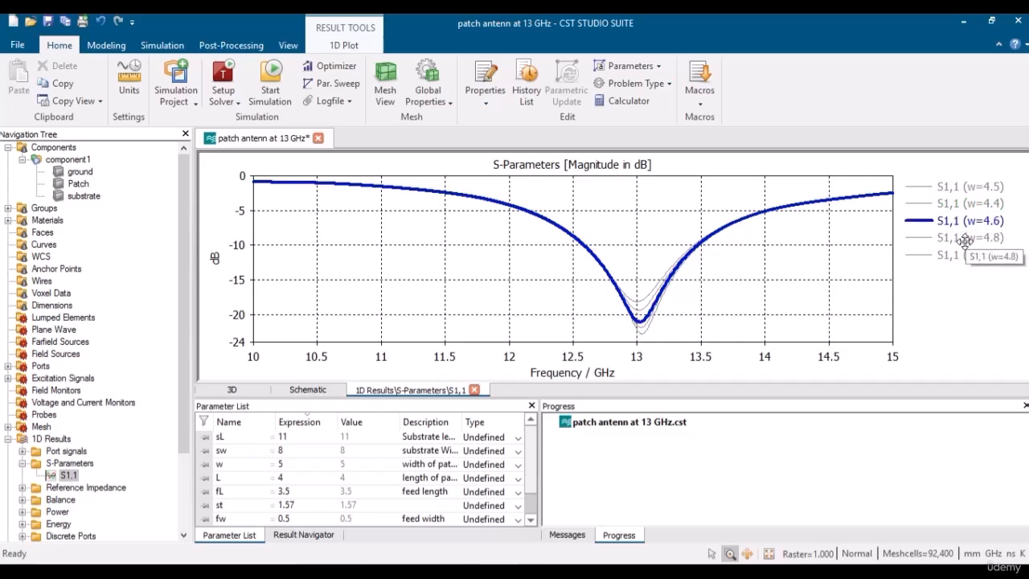
click(965, 239)
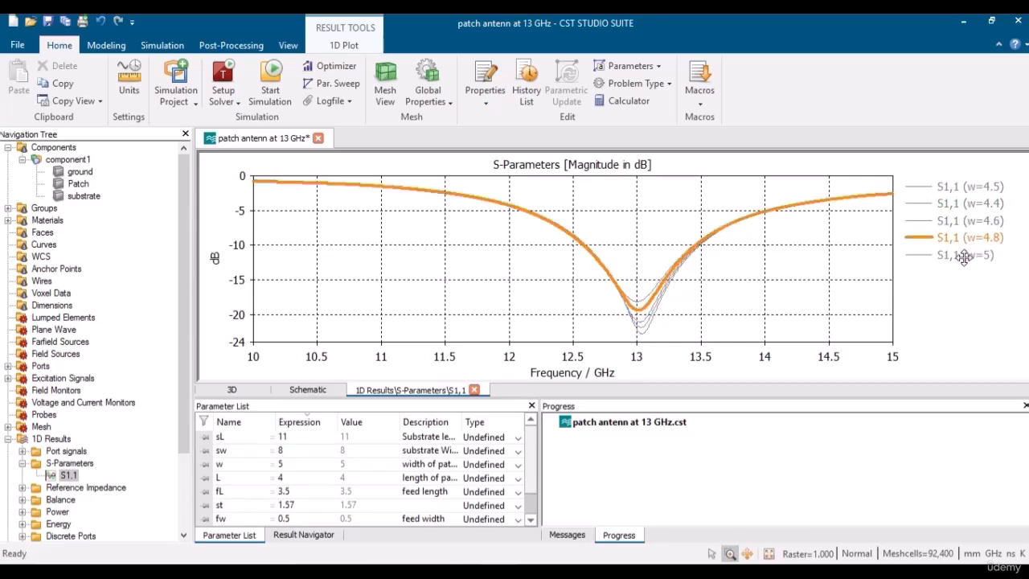
click(965, 256)
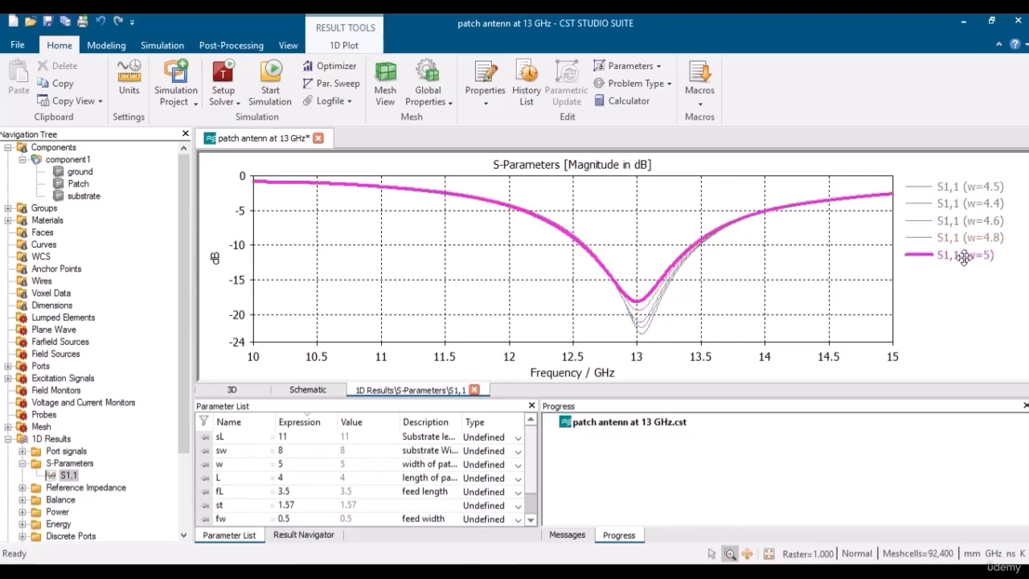
click(971, 188)
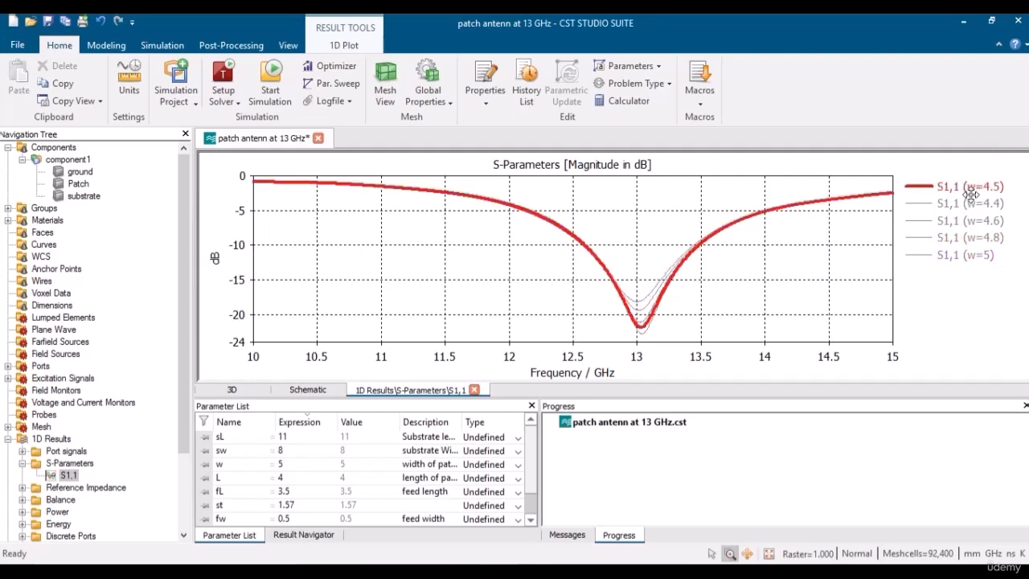
click(973, 204)
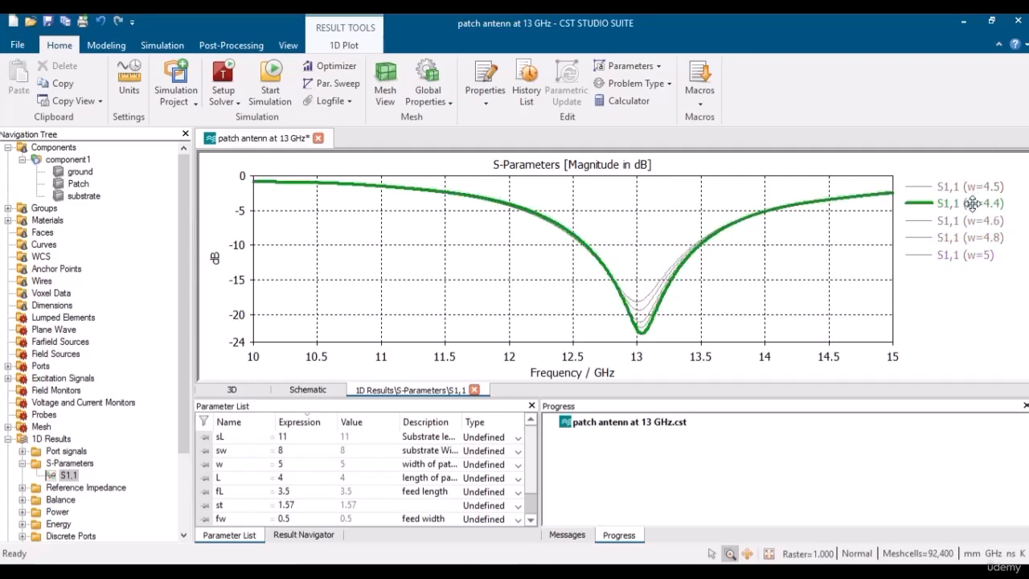
click(975, 187)
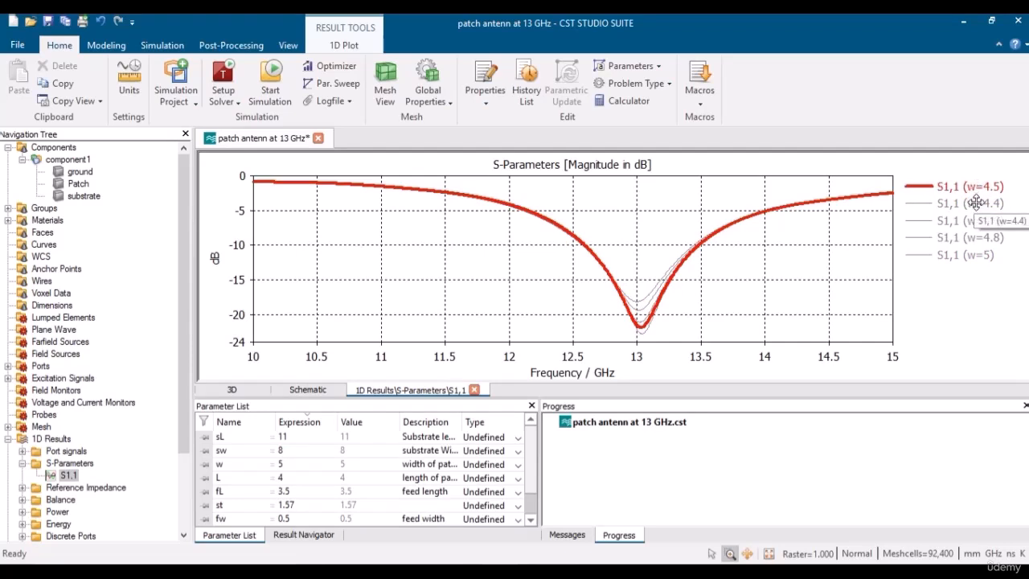
click(976, 203)
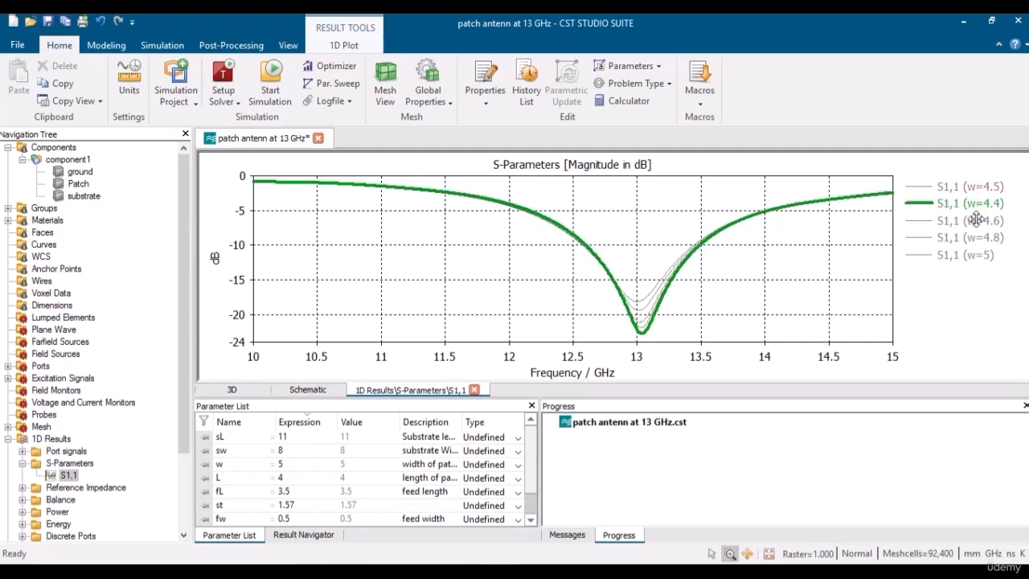
Highlight the S1,1 curves for w=4.6 and w=4.8 in turn, ending on w=4.6
click(976, 220)
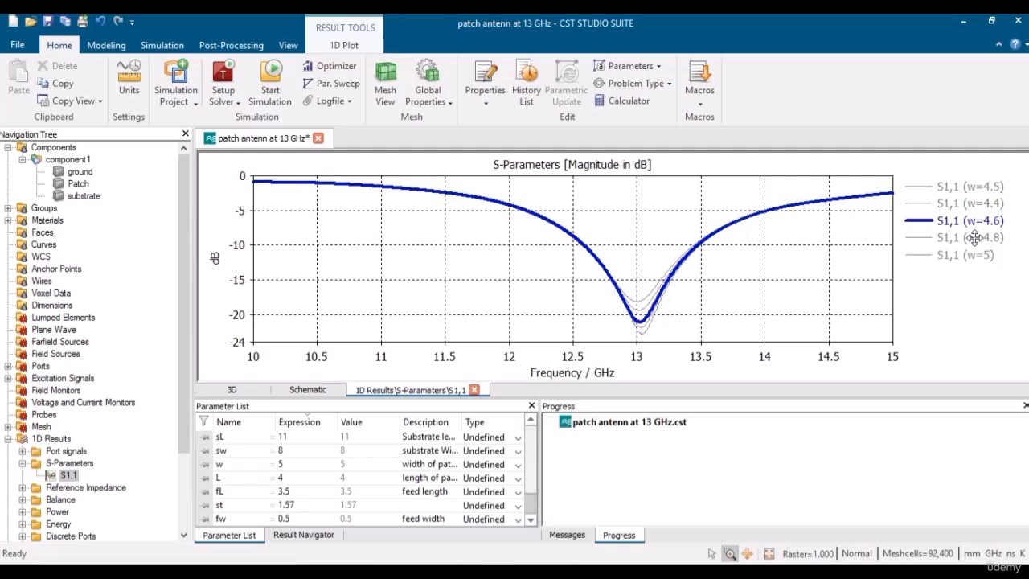
click(975, 237)
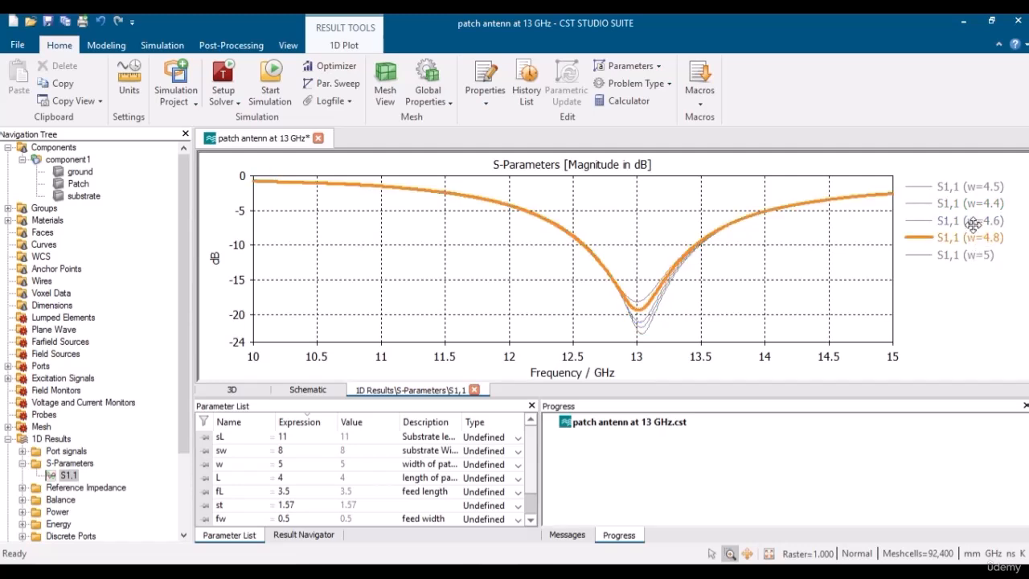
click(974, 222)
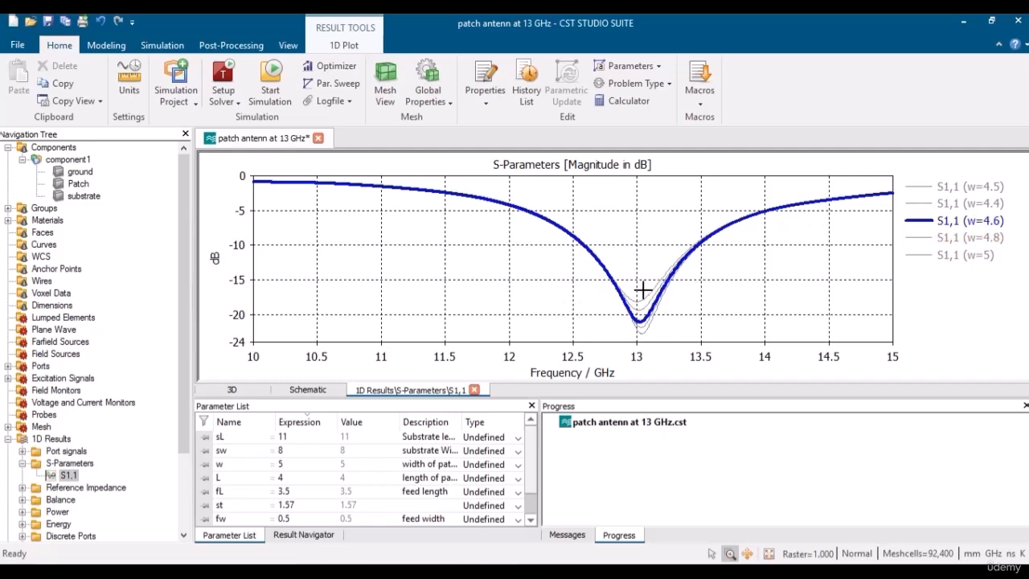
Set the patch width w to 4.6, deleting current results while keeping parametric results and cache, and apply the parametric update to the 3D model
click(232, 389)
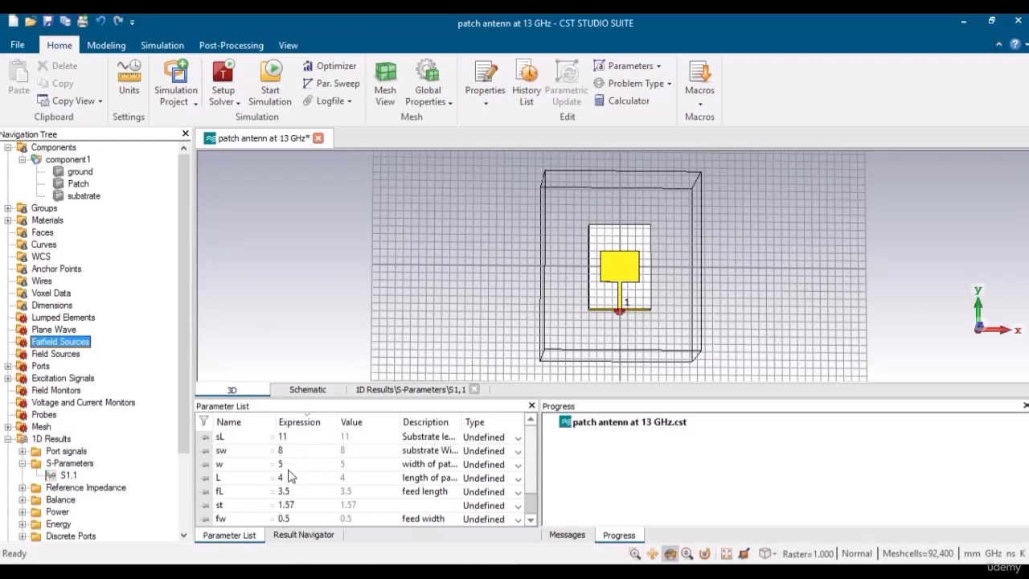
double_click(288, 464)
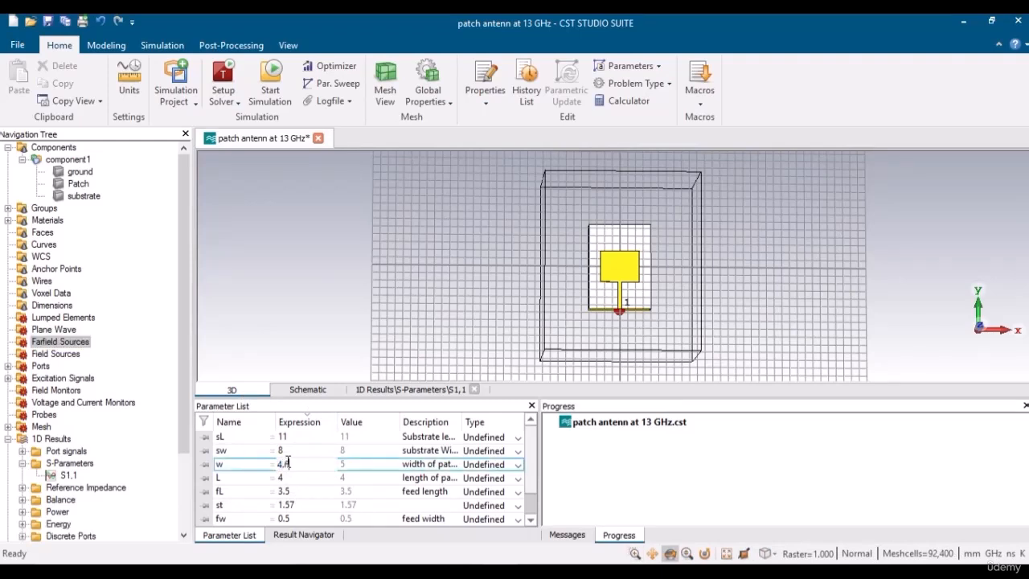
key(Return)
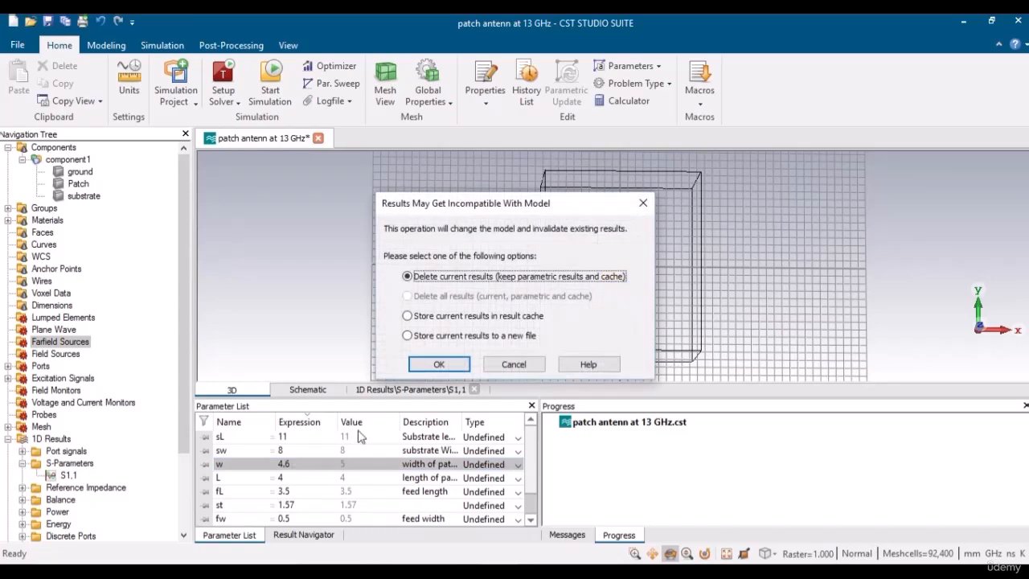
click(440, 365)
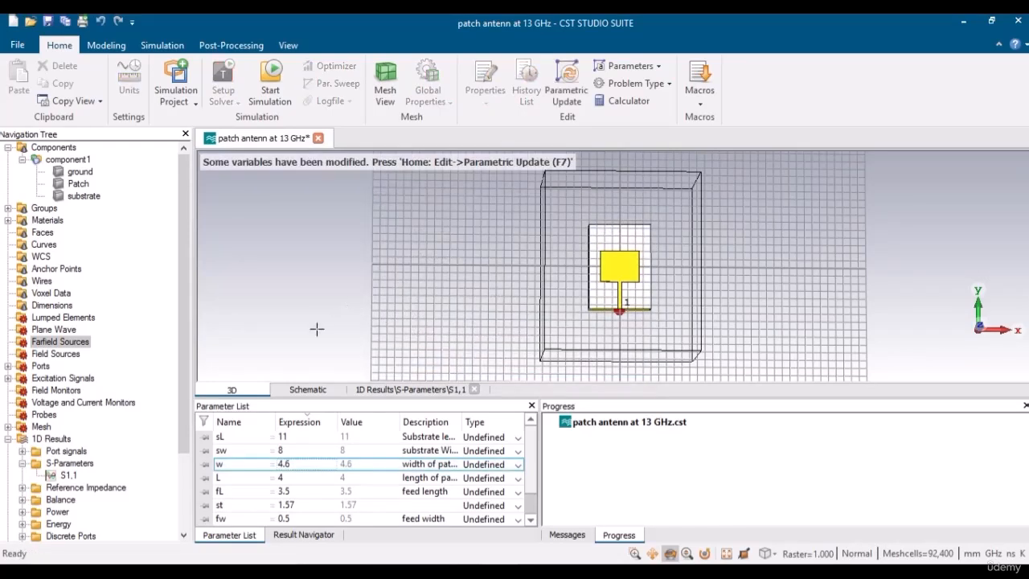
click(557, 73)
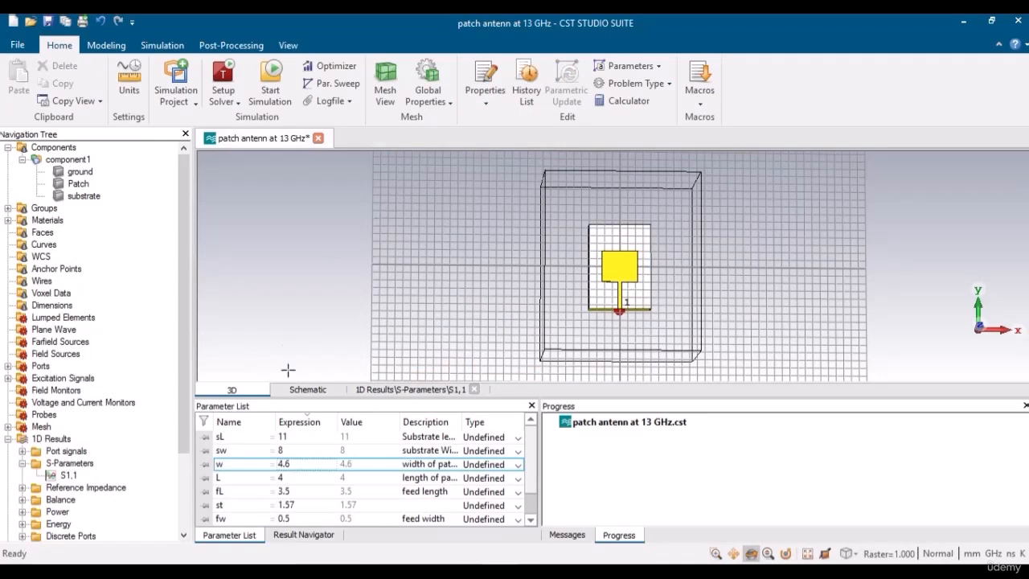
click(84, 161)
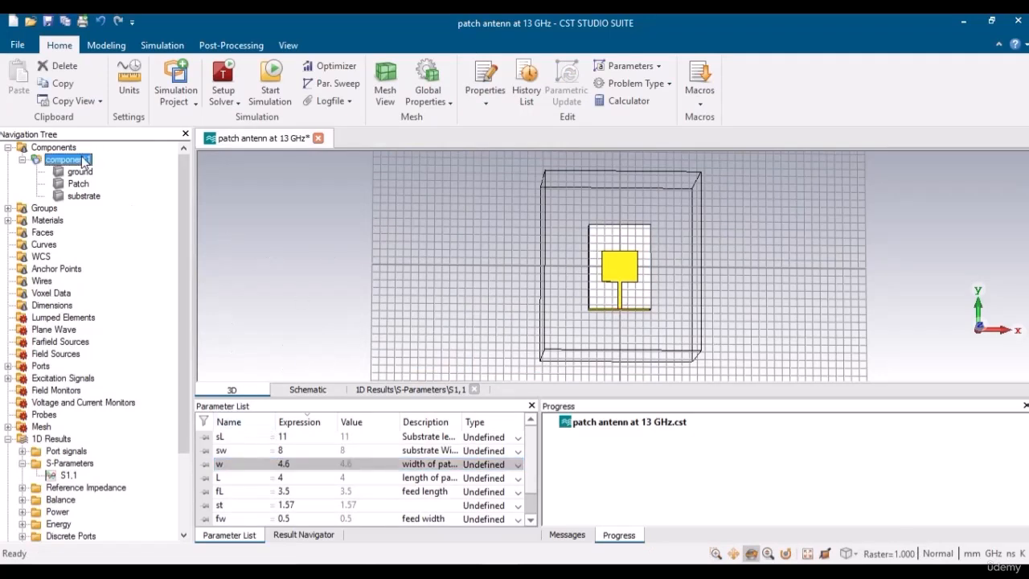
Recheck the swept S1,1 curves and delete only the project results, leaving the result cache unchanged
click(382, 390)
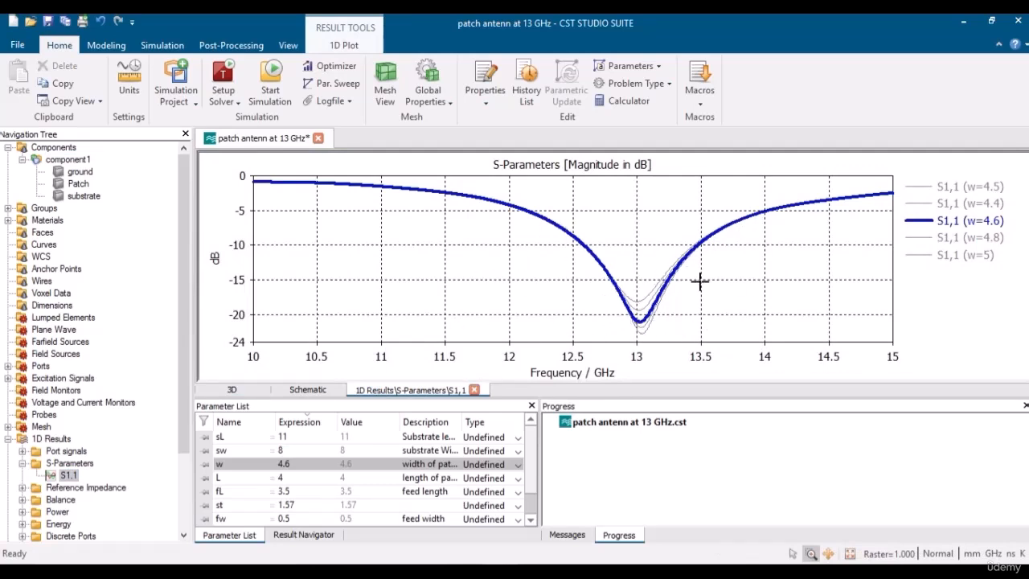
click(232, 390)
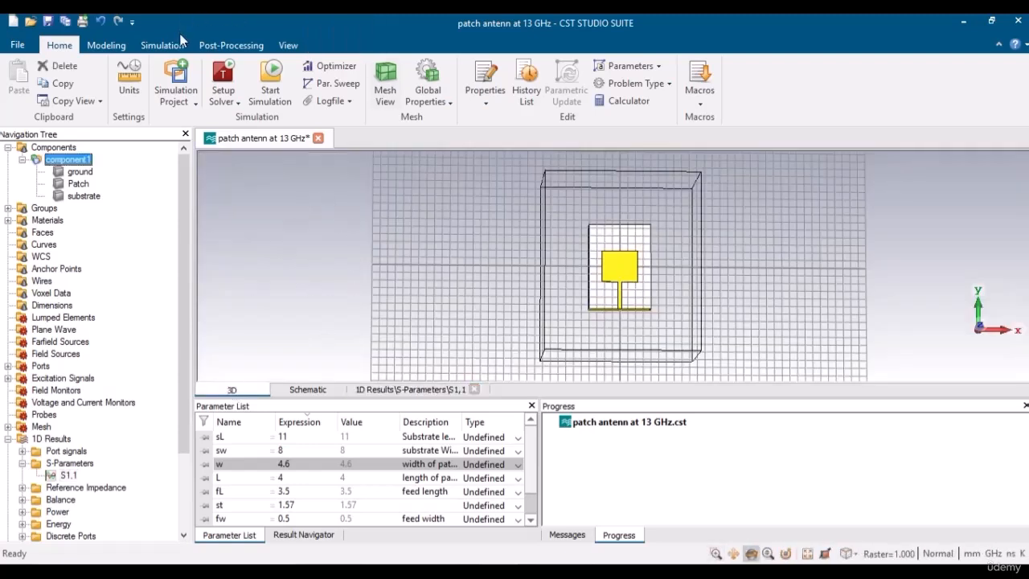
click(209, 48)
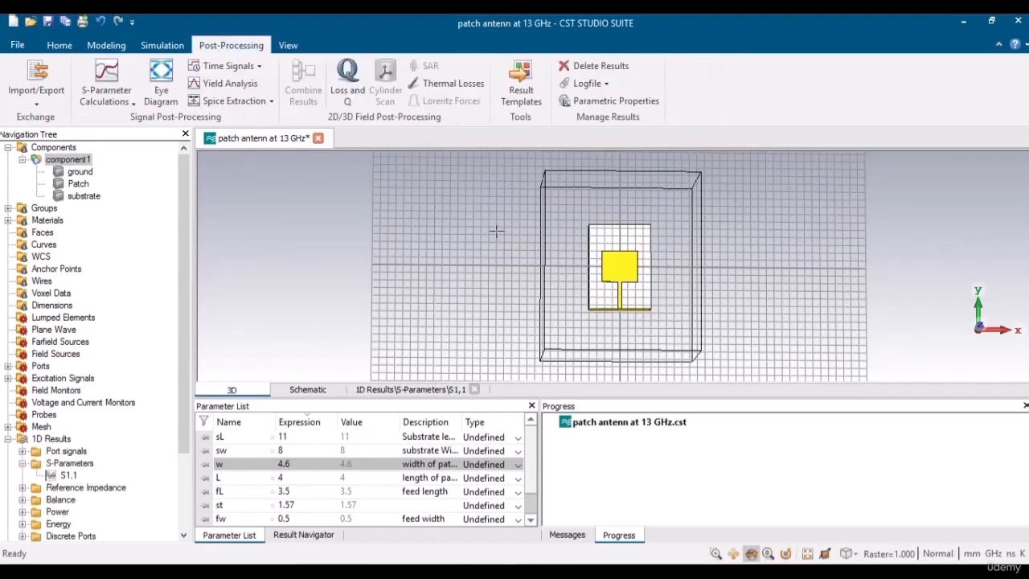
click(385, 394)
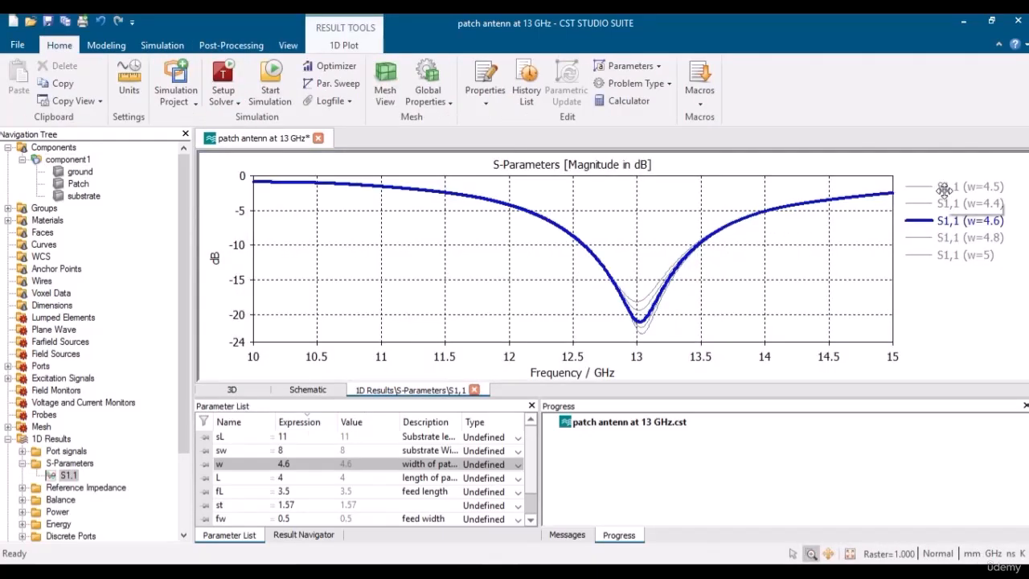
click(231, 389)
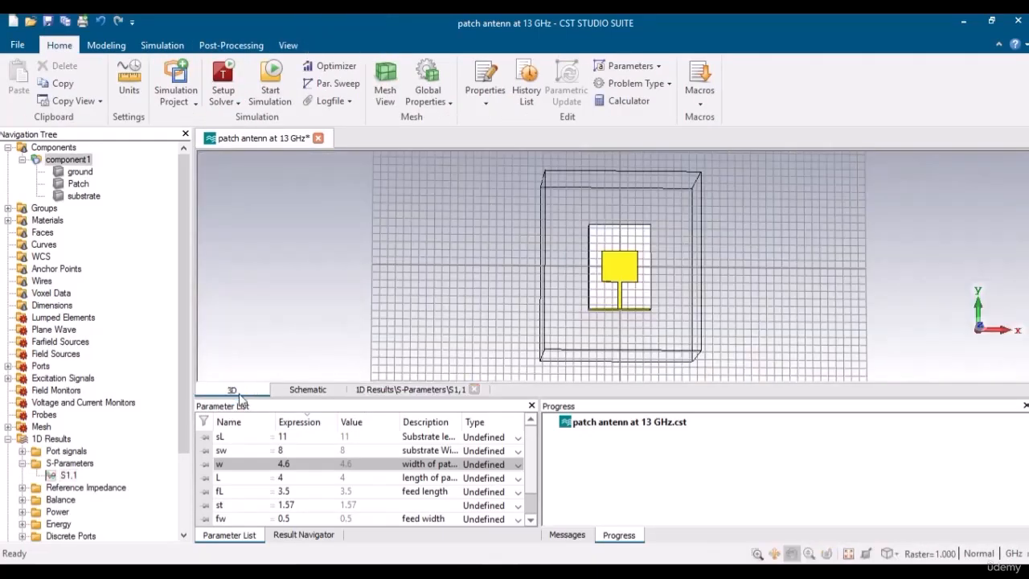
click(224, 47)
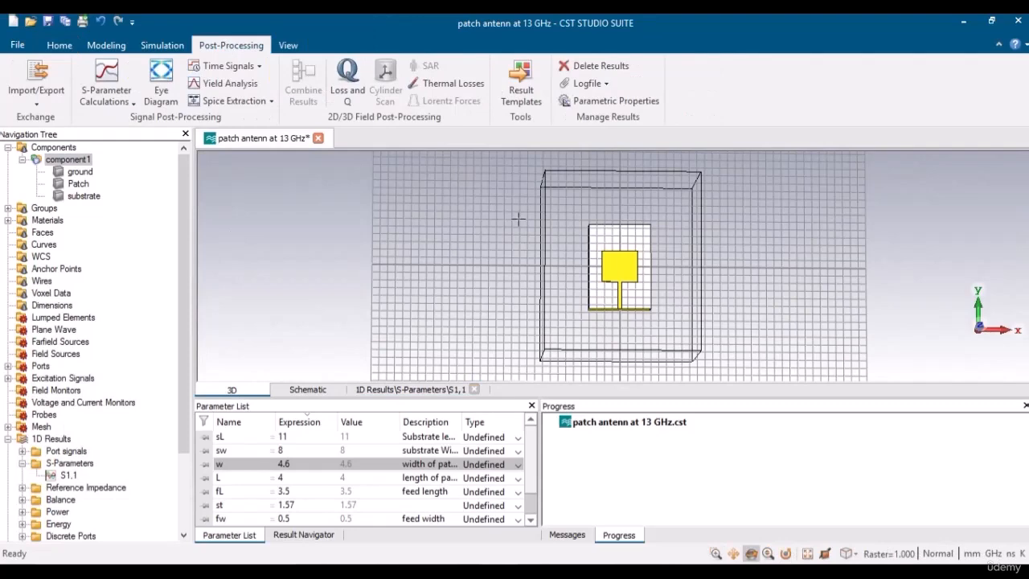
click(593, 66)
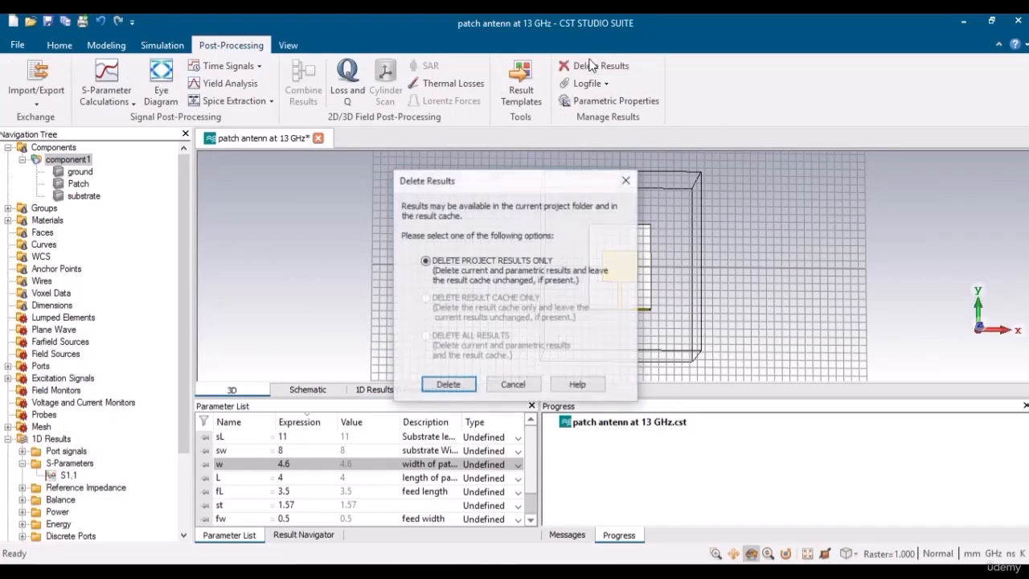
click(447, 386)
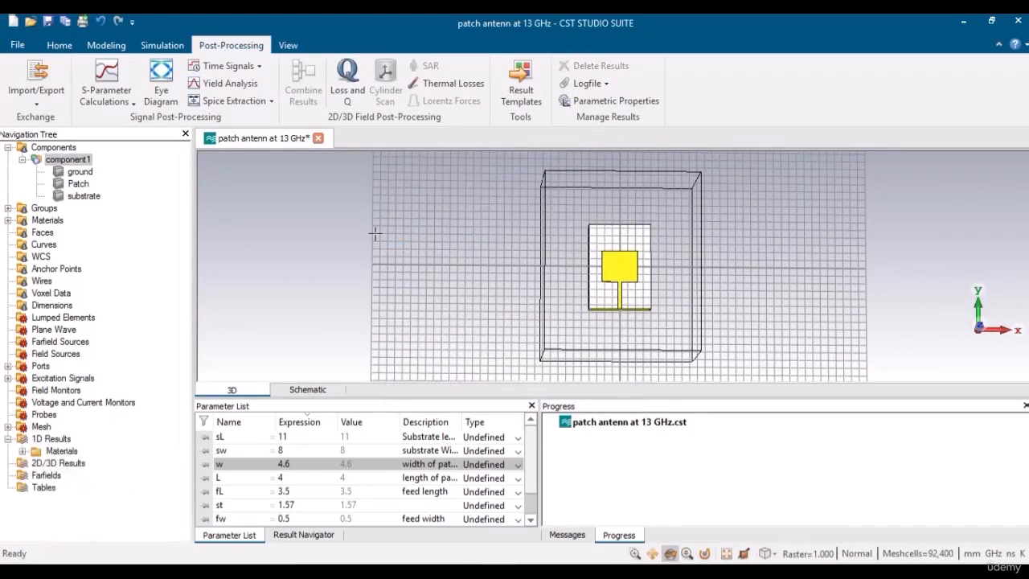
Run the simulation for the updated patch width and display the S1,1 curve from the S-Parameters results
click(105, 45)
click(68, 45)
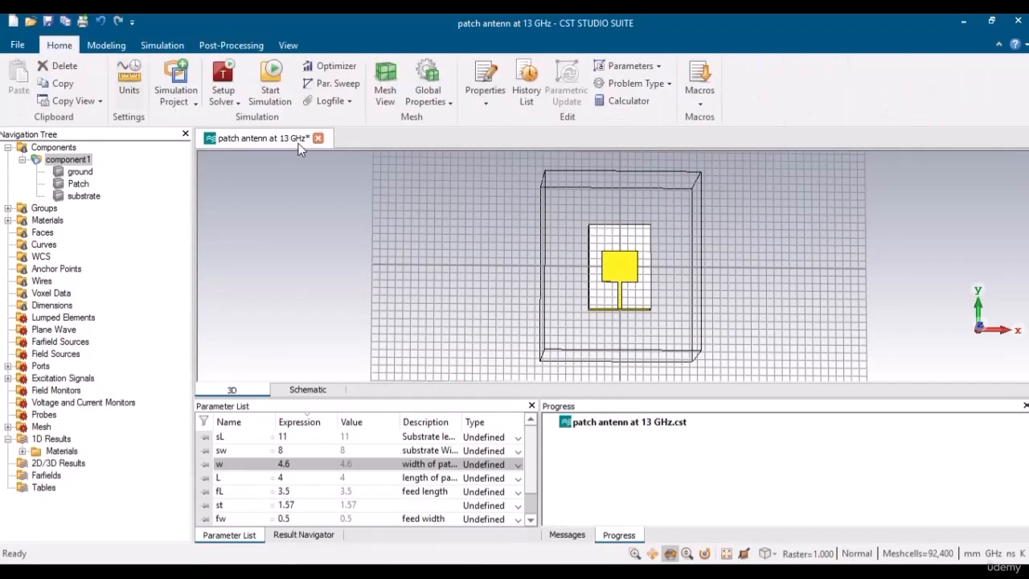
click(274, 77)
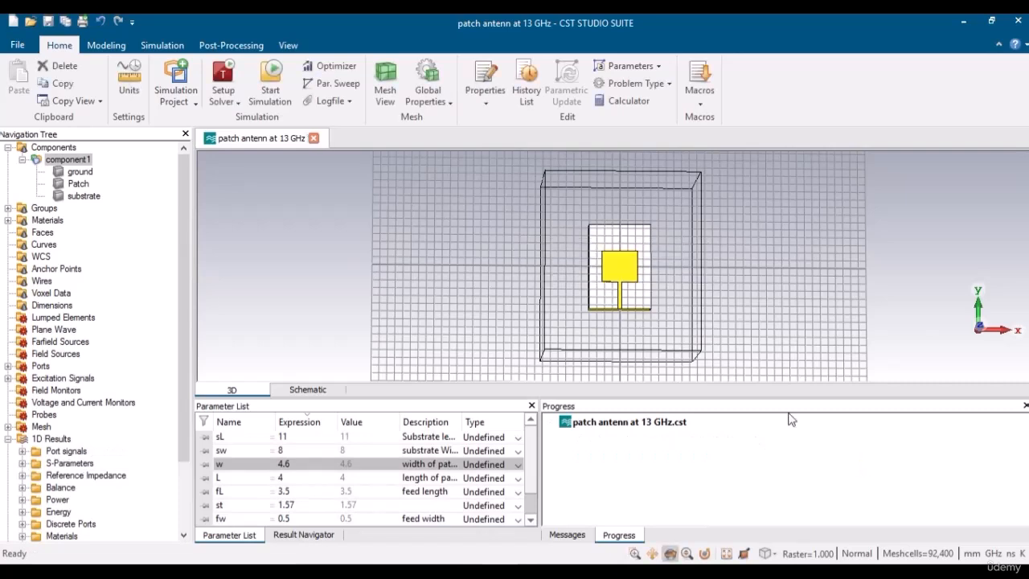
click(23, 464)
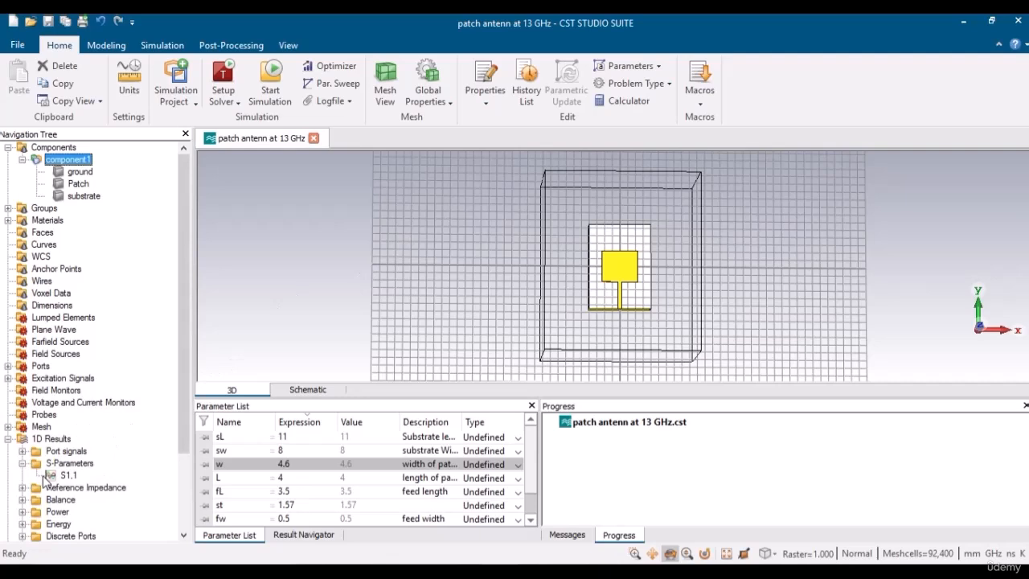
click(56, 476)
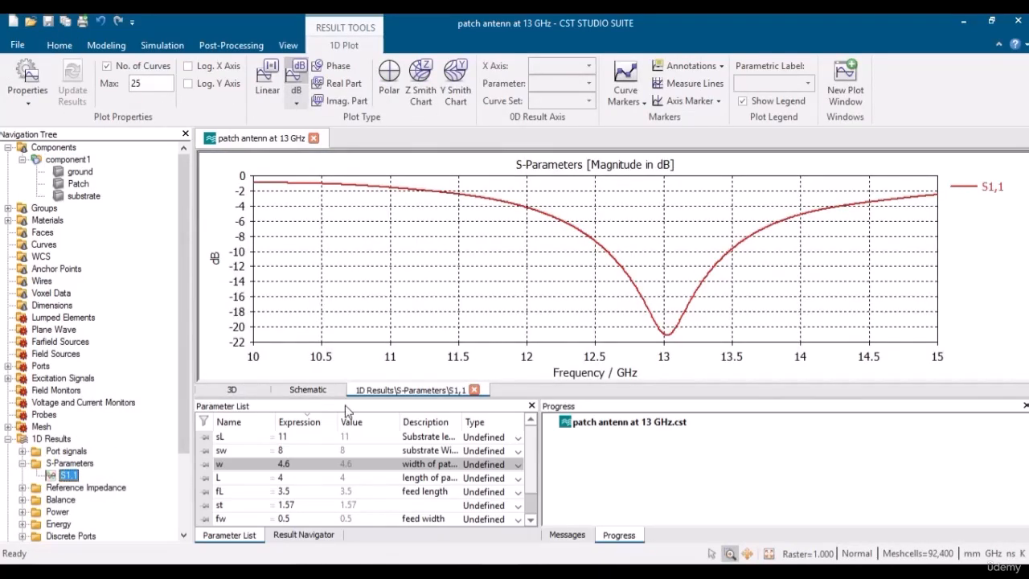